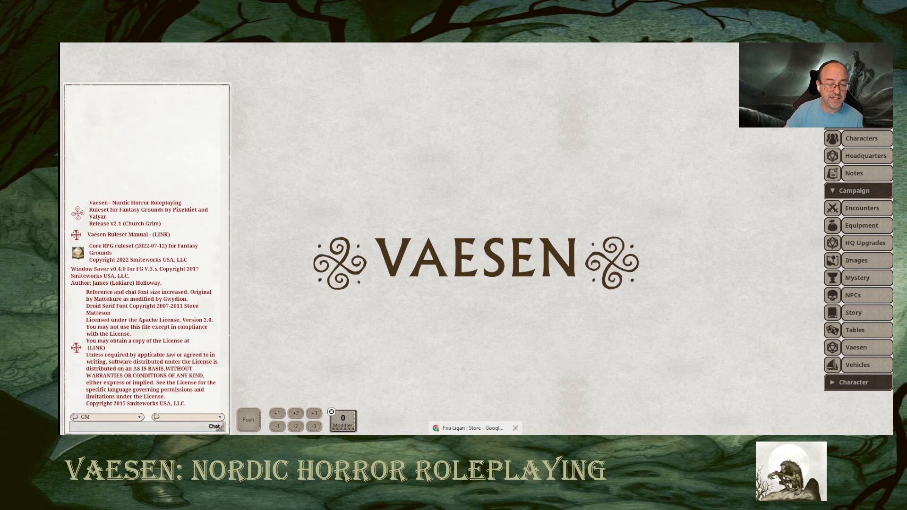
# Switch to the browser and look over the Vaesen RPG Bundle page in the Free League store, then return to Fantasy Grounds.
pyautogui.click(475, 431)
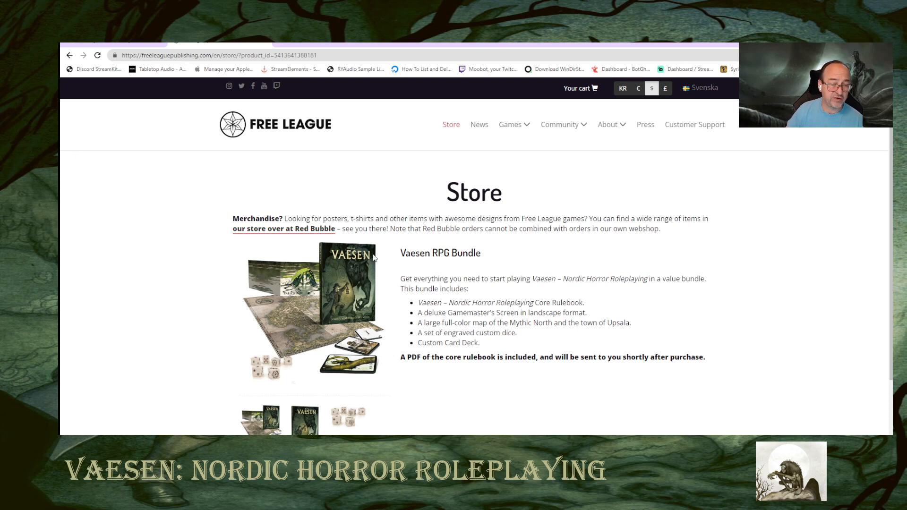
pyautogui.scroll(-1, 661, 308)
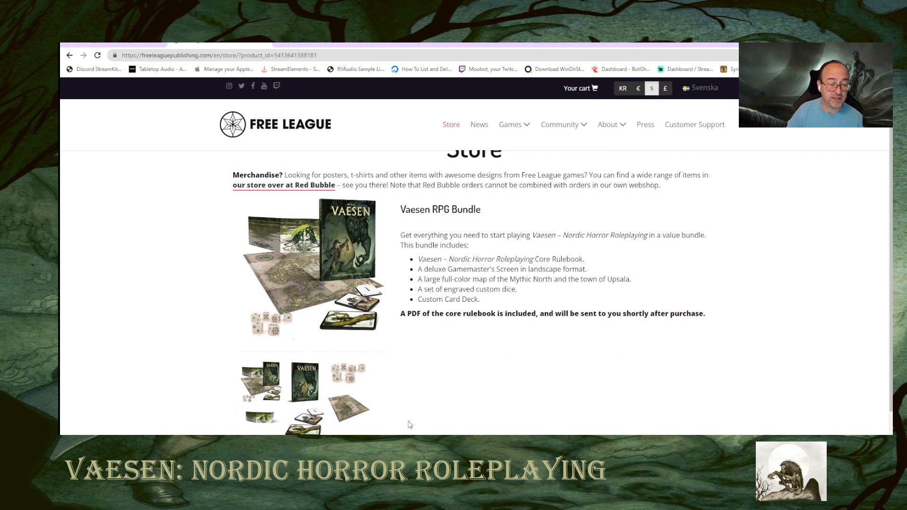
pyautogui.scroll(1, 571, 369)
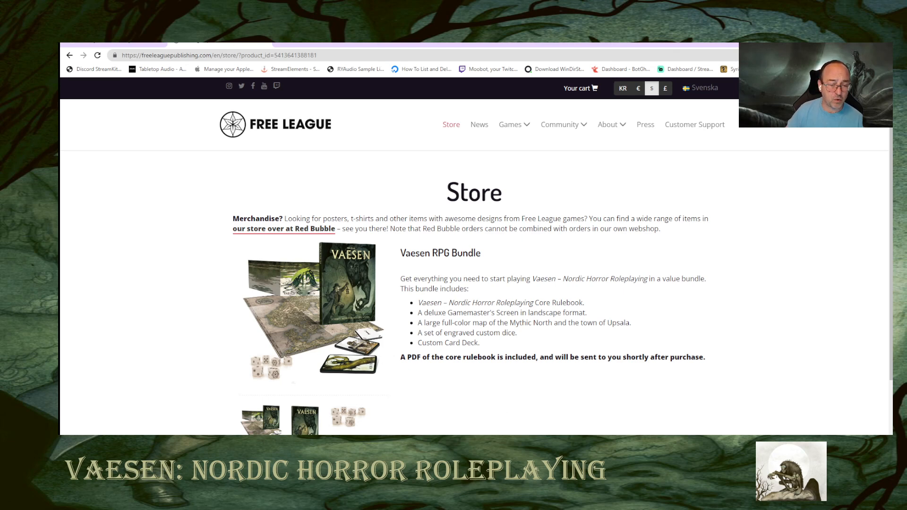
pyautogui.moveTo(454, 496)
pyautogui.click(453, 428)
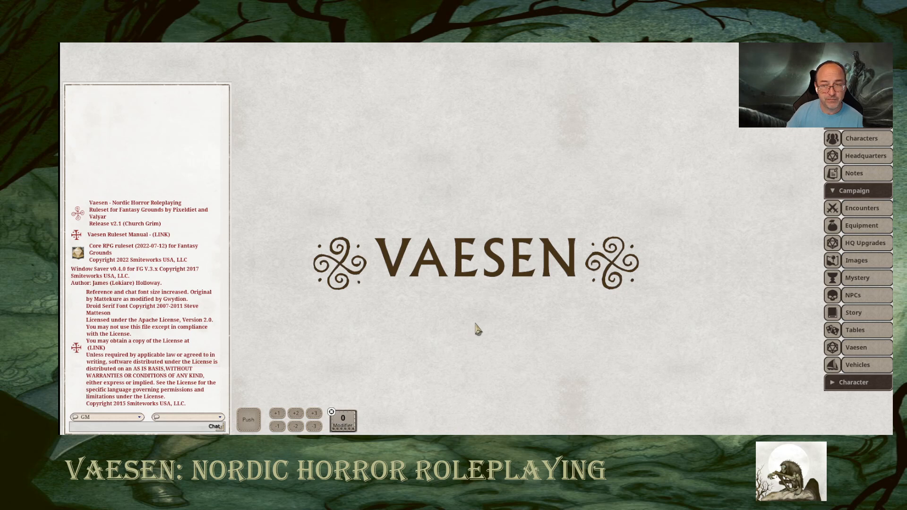
# Look at the Vaesen products in the Fantasy Grounds web store in the browser, and return to the campaign.
pyautogui.hotkey('alt', 'Tab')
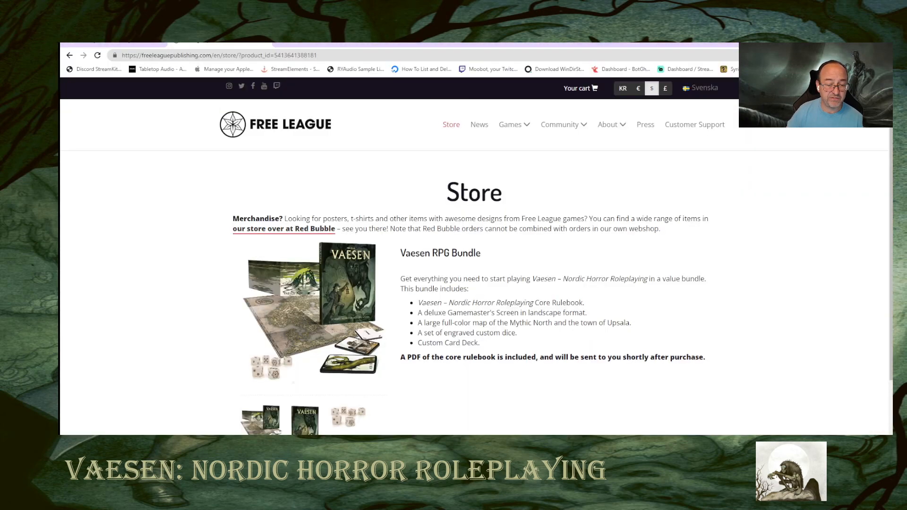
pyautogui.click(128, 44)
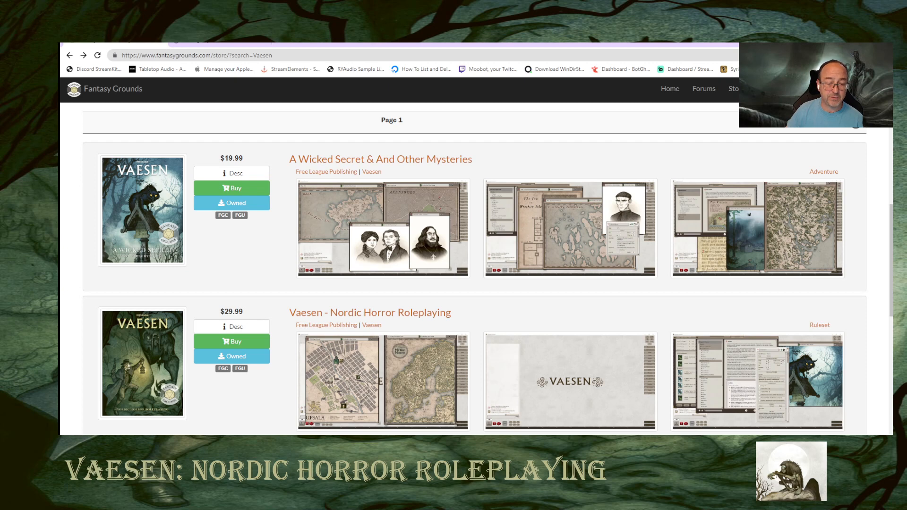
pyautogui.hotkey('alt', 'Tab')
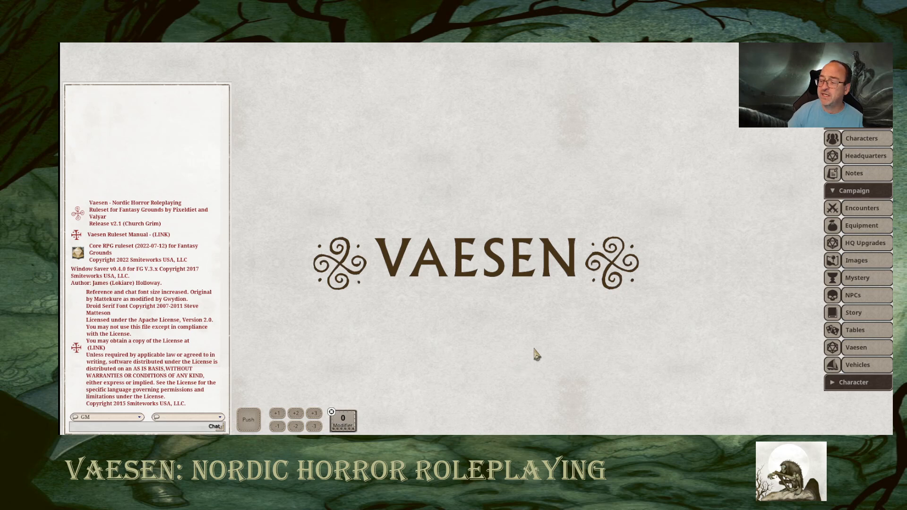
# Start a new character in the PC Builder and check the Vaesen Core Rulebook modules.
pyautogui.click(858, 143)
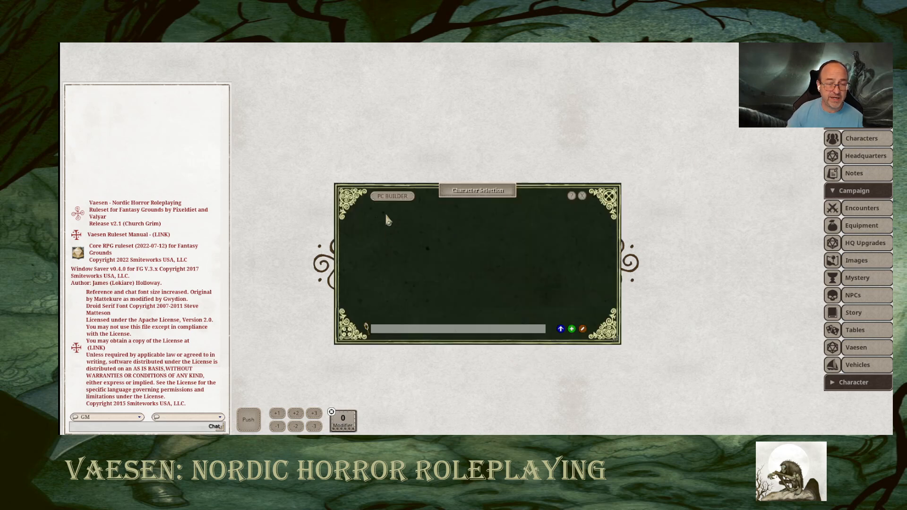
pyautogui.click(399, 202)
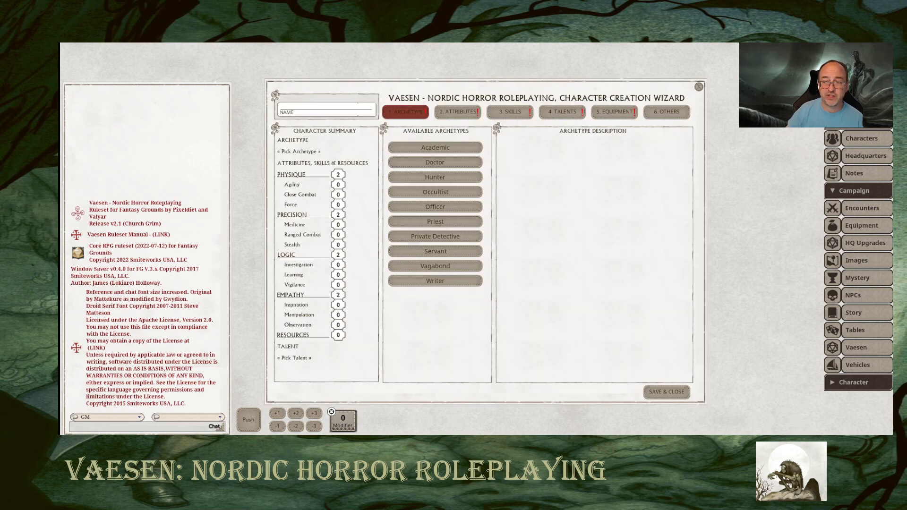
pyautogui.click(850, 105)
pyautogui.click(856, 121)
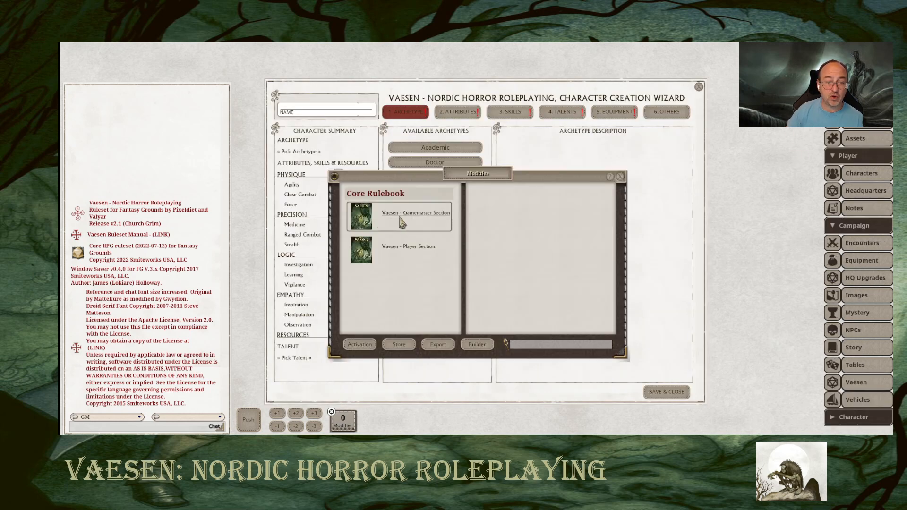
pyautogui.click(619, 177)
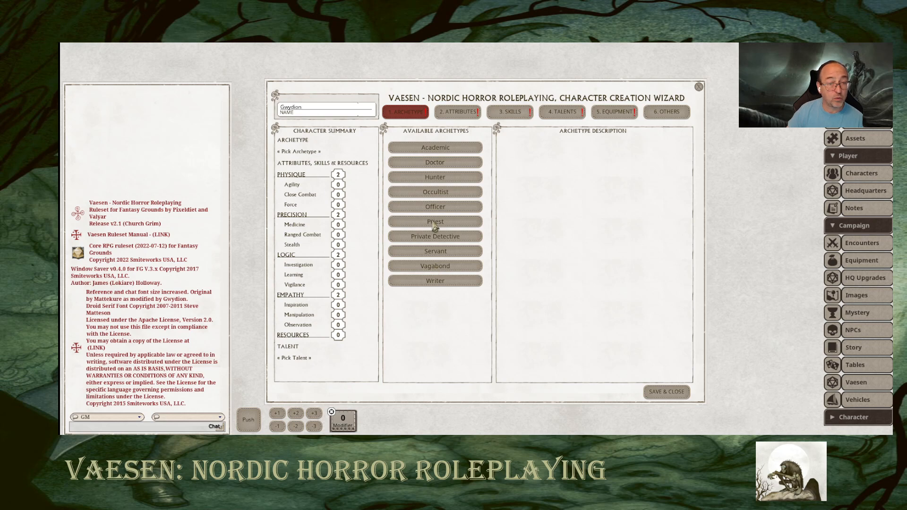
# Enter the character's name, choose the Academic archetype and close its portrait image.
pyautogui.click(457, 149)
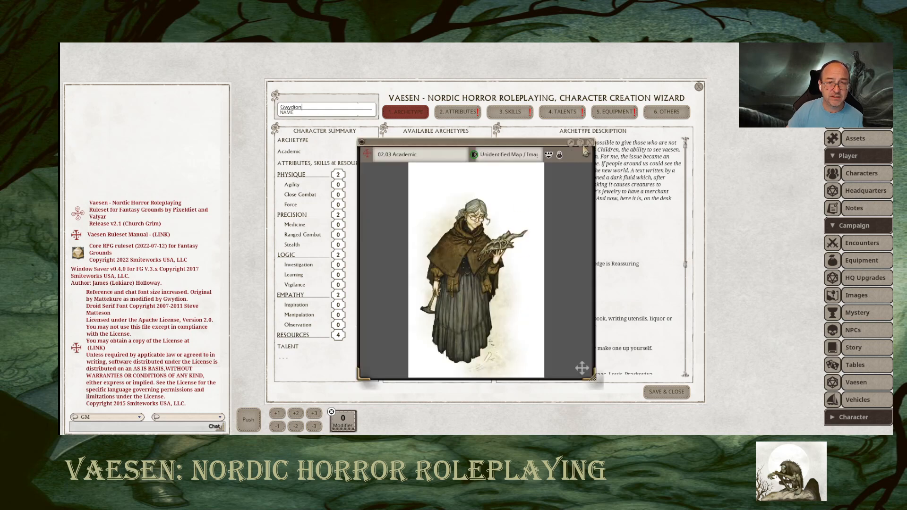
pyautogui.click(590, 142)
# Examine the Academic archetype description, its Bookworm and Erudite talents, and the suggested motivations, traumas, dark secrets and relationships.
pyautogui.scroll(-1, 538, 254)
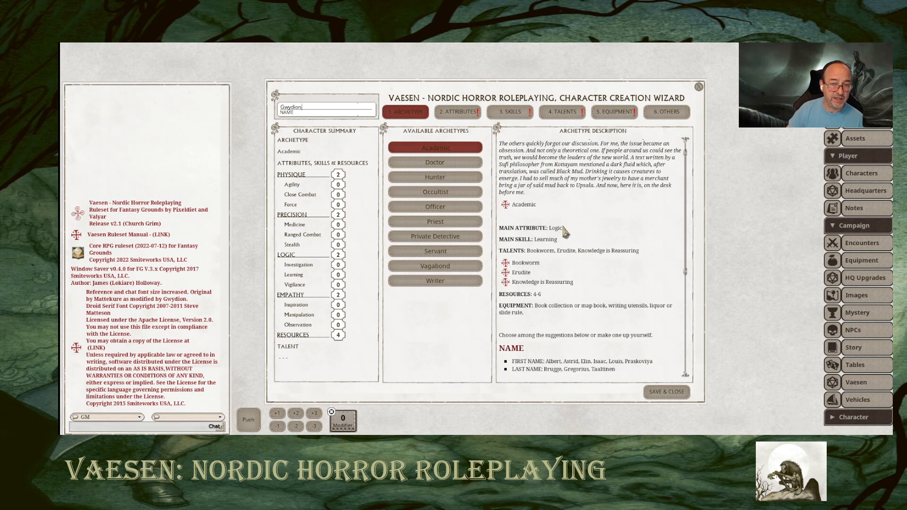
pyautogui.click(505, 263)
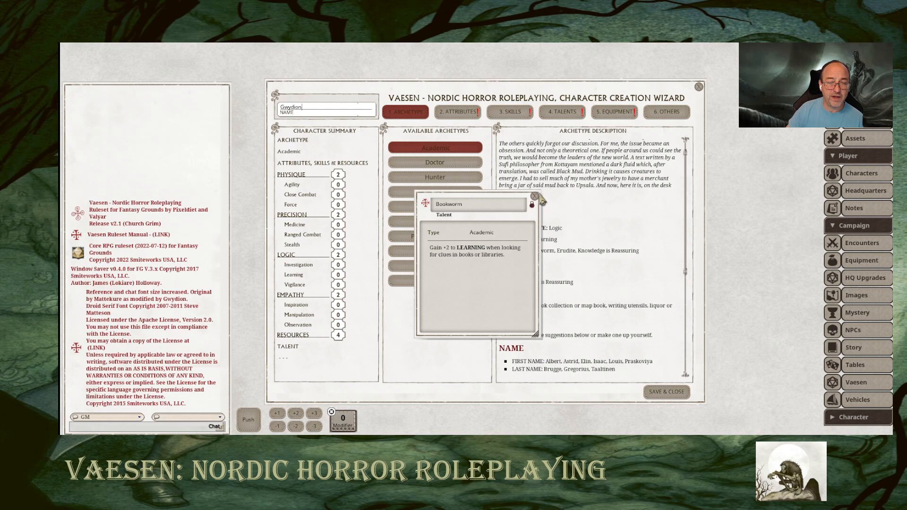
pyautogui.click(534, 196)
pyautogui.click(501, 272)
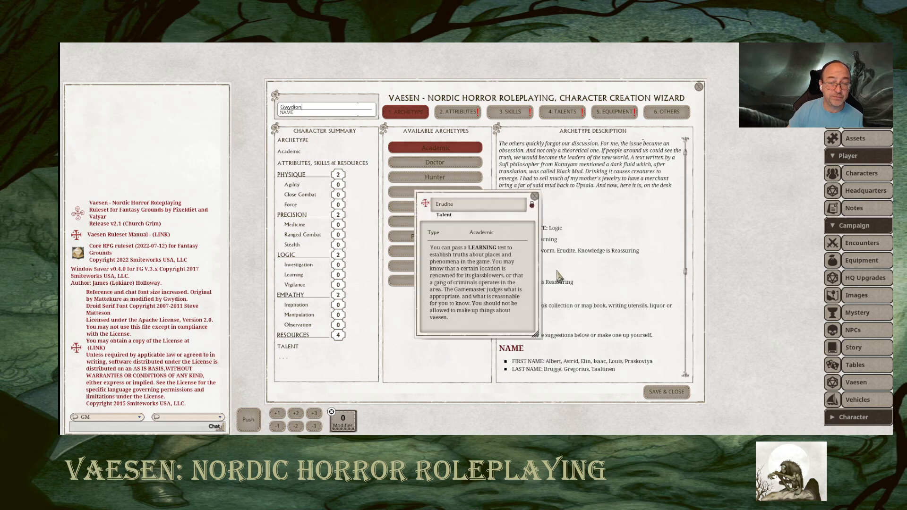
pyautogui.click(535, 196)
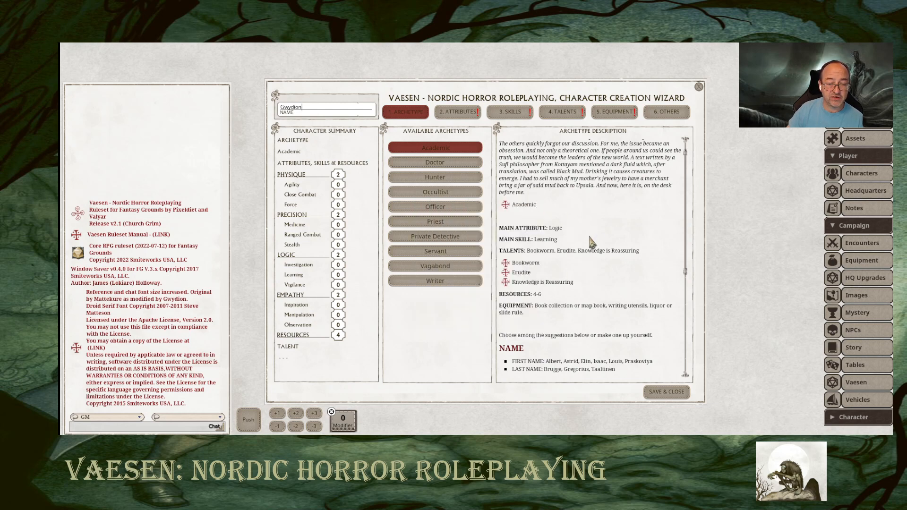
pyautogui.scroll(-4, 591, 241)
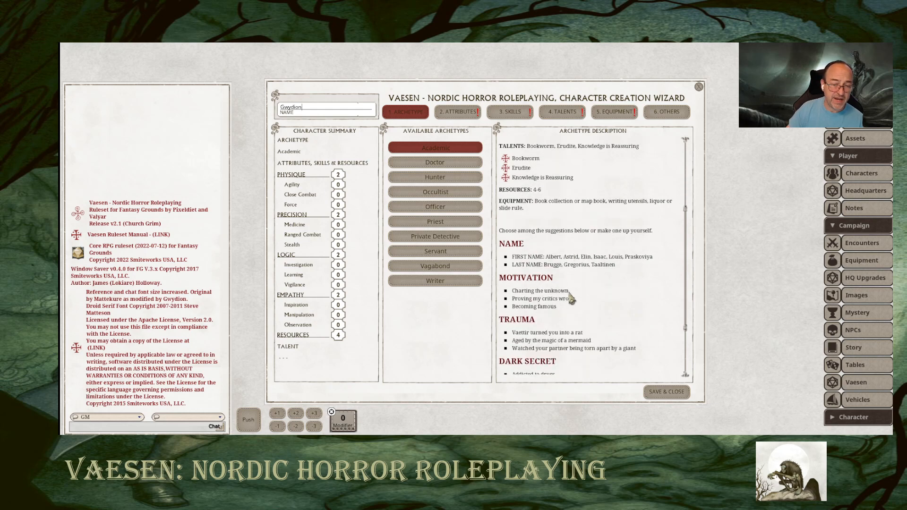
pyautogui.scroll(-2, 570, 298)
pyautogui.scroll(-2, 571, 325)
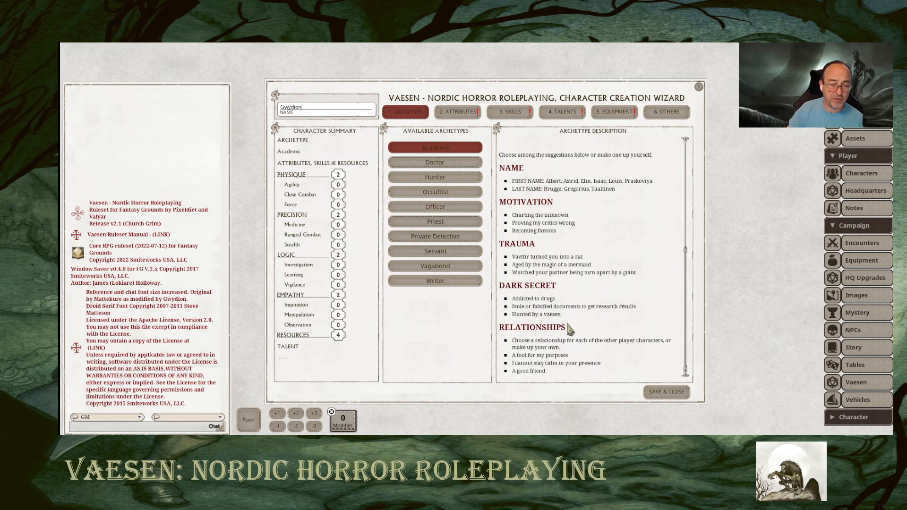
pyautogui.scroll(6, 569, 324)
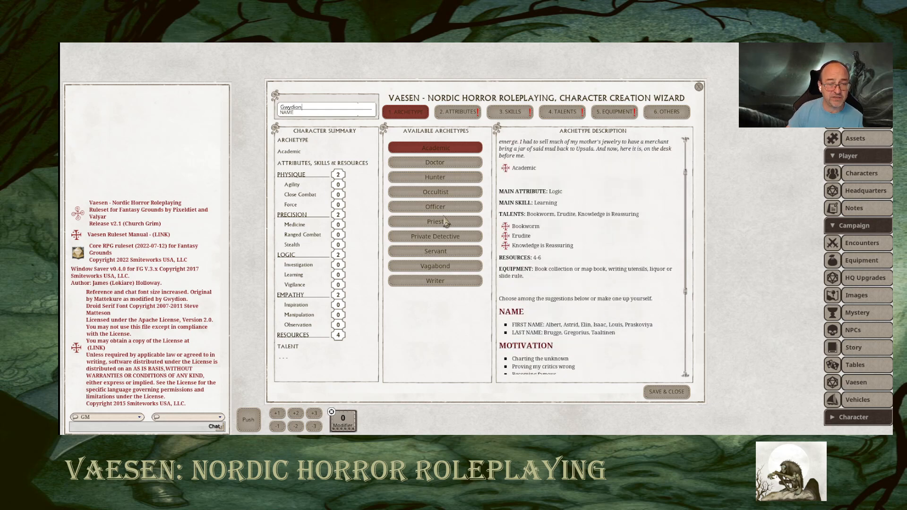
pyautogui.scroll(2, 519, 185)
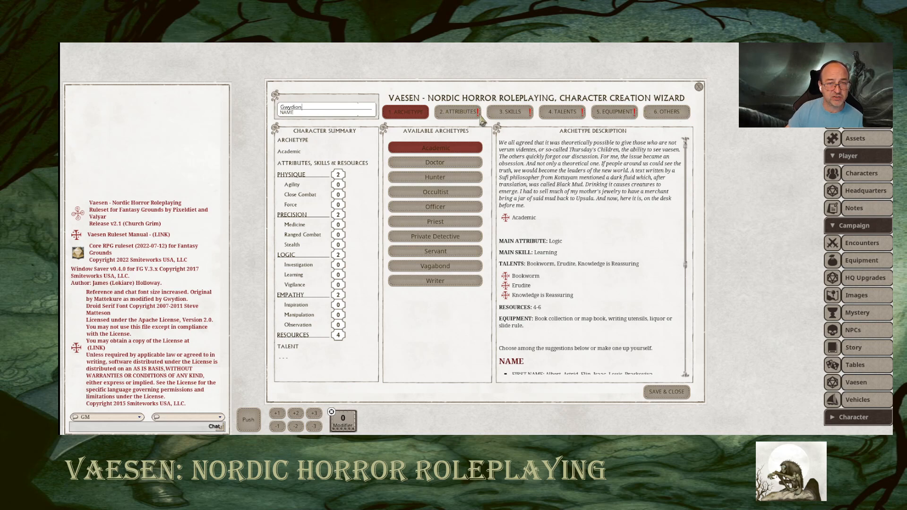
# Set the age group to Young and distribute the attribute points as Physique 4, Precision 2, Logic 5 and Empathy 4.
pyautogui.click(456, 112)
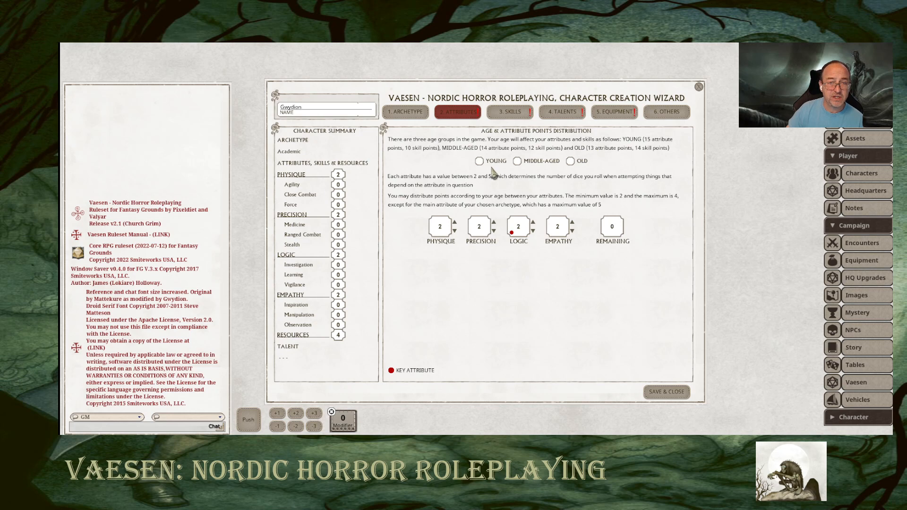
pyautogui.click(479, 161)
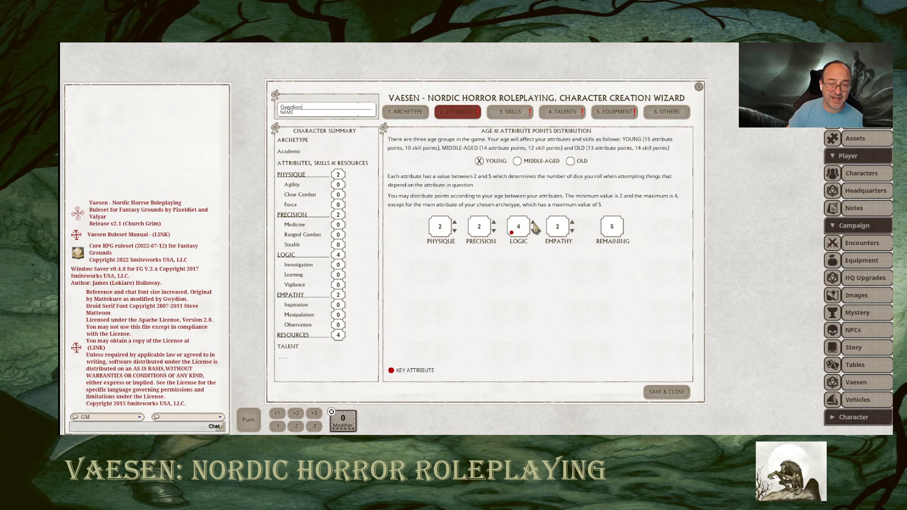
pyautogui.click(532, 223)
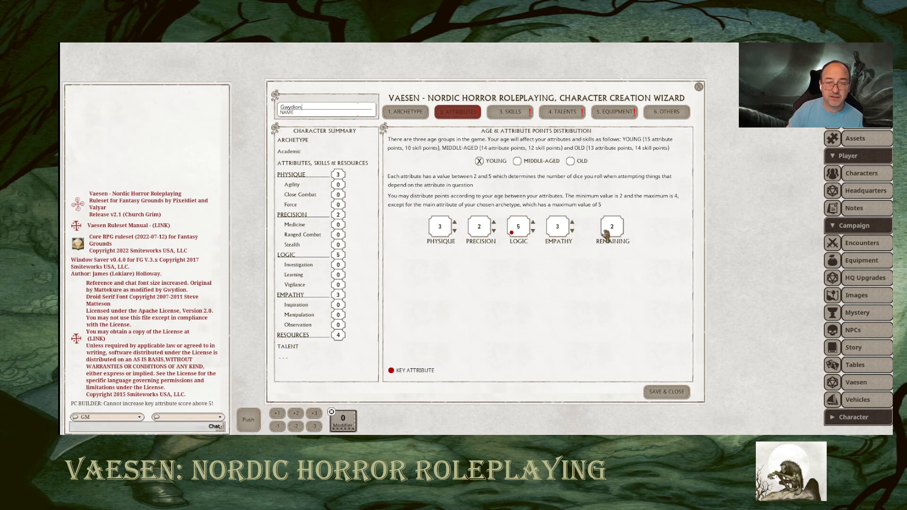
pyautogui.click(573, 223)
pyautogui.click(573, 223)
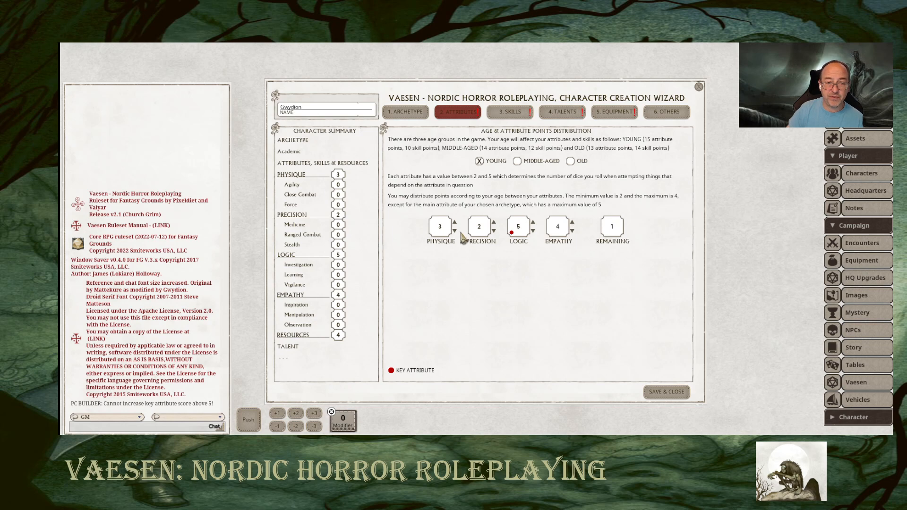
pyautogui.click(494, 222)
pyautogui.click(493, 222)
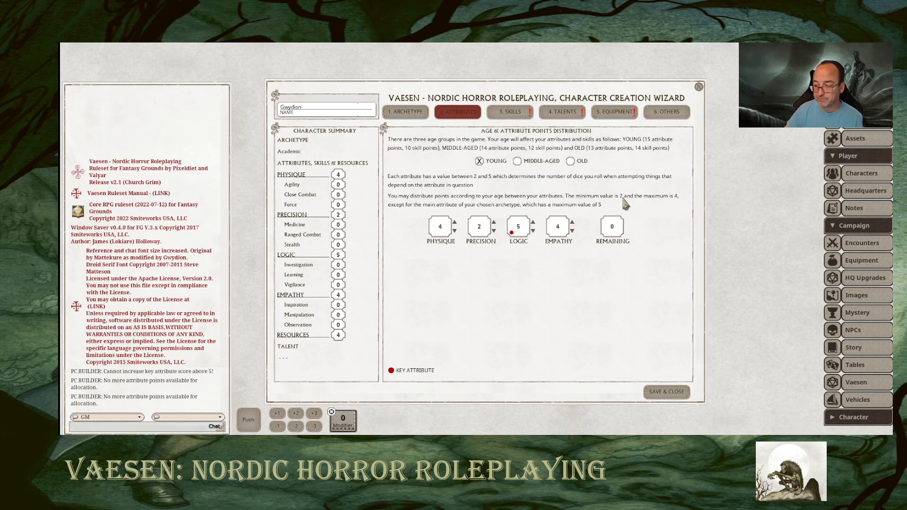
# Raise the archetype's key skill, Learning, to 3 in the skill points distribution.
pyautogui.click(513, 114)
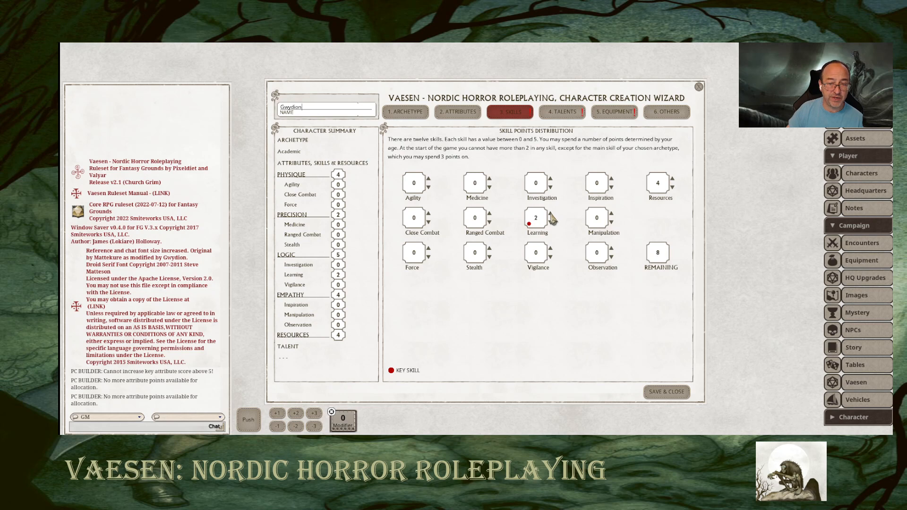
pyautogui.click(550, 214)
# Review the Academic archetype's main skill and Resources range, comparing them with the attribute and skill allocations.
pyautogui.click(406, 112)
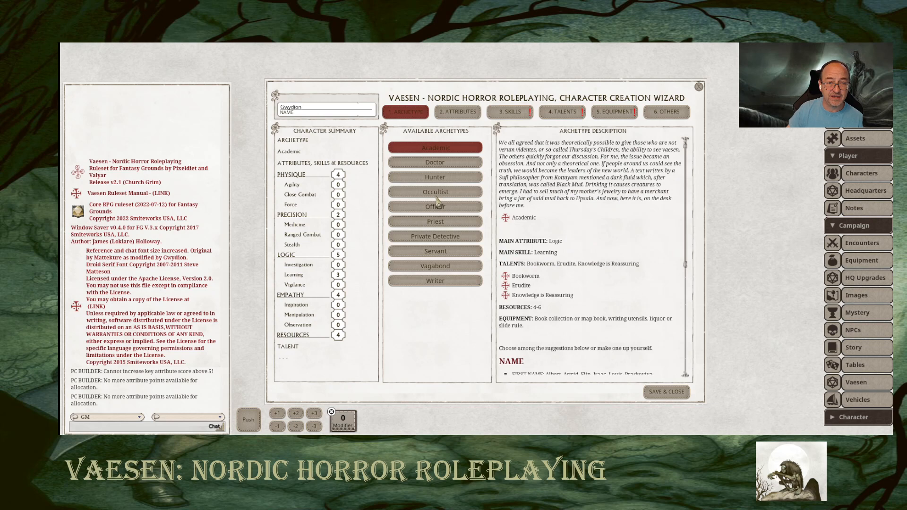
pyautogui.click(465, 112)
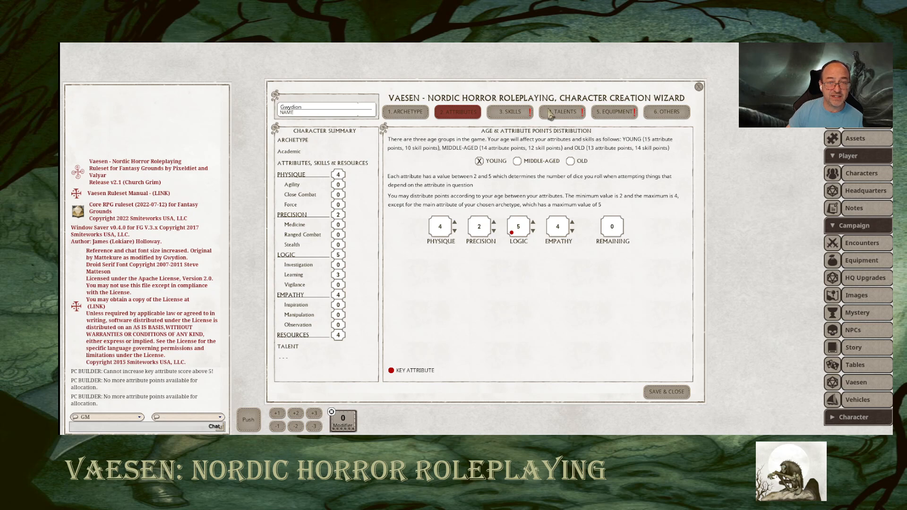
pyautogui.click(526, 113)
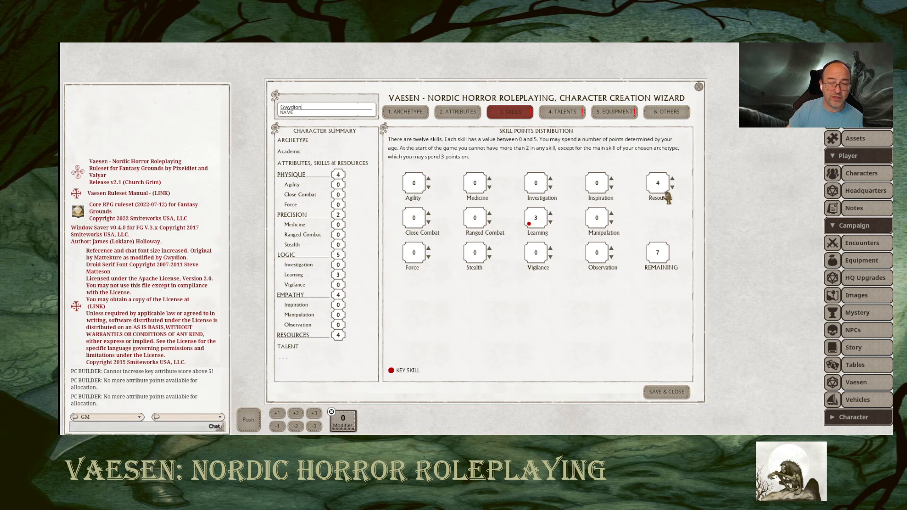
pyautogui.click(404, 112)
pyautogui.scroll(-5, 559, 281)
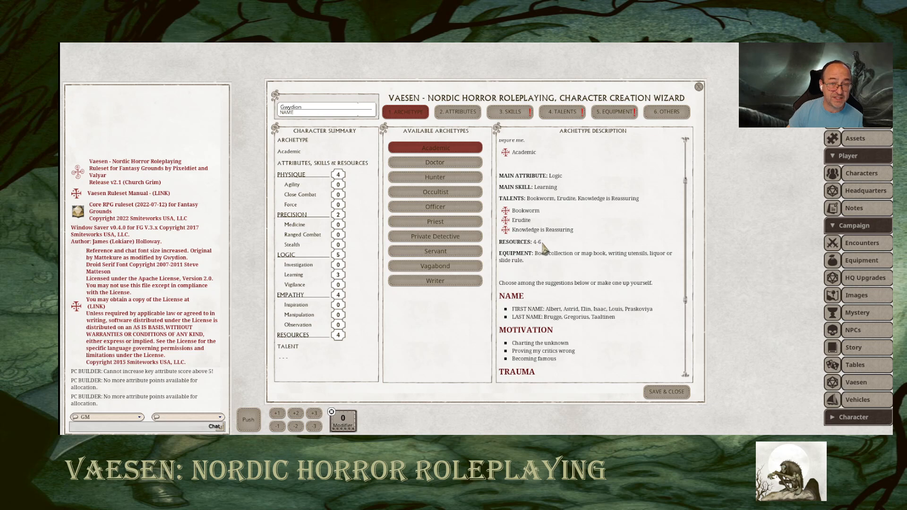
# Spend the remaining skill points: Resources 5, Ranged Combat 2, and Investigation, Inspiration, Manipulation and Vigilance 1 each.
pyautogui.click(521, 118)
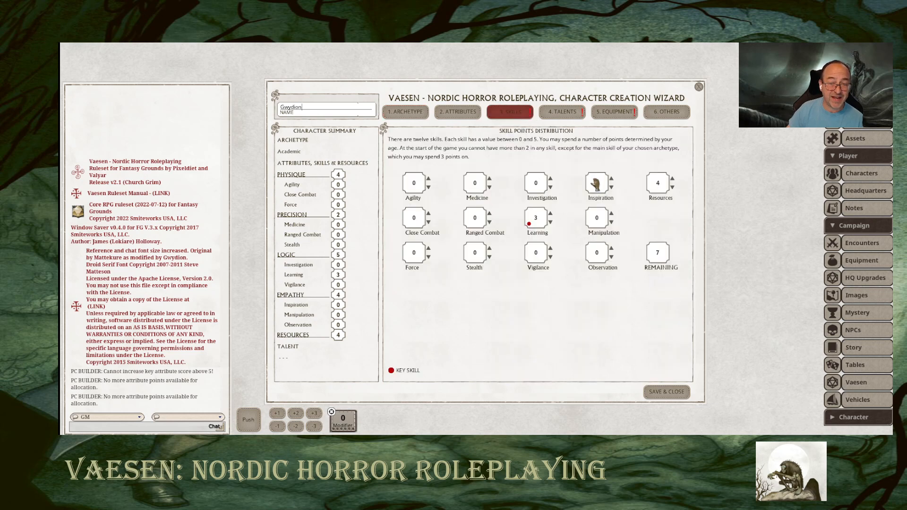
pyautogui.click(672, 179)
pyautogui.click(489, 213)
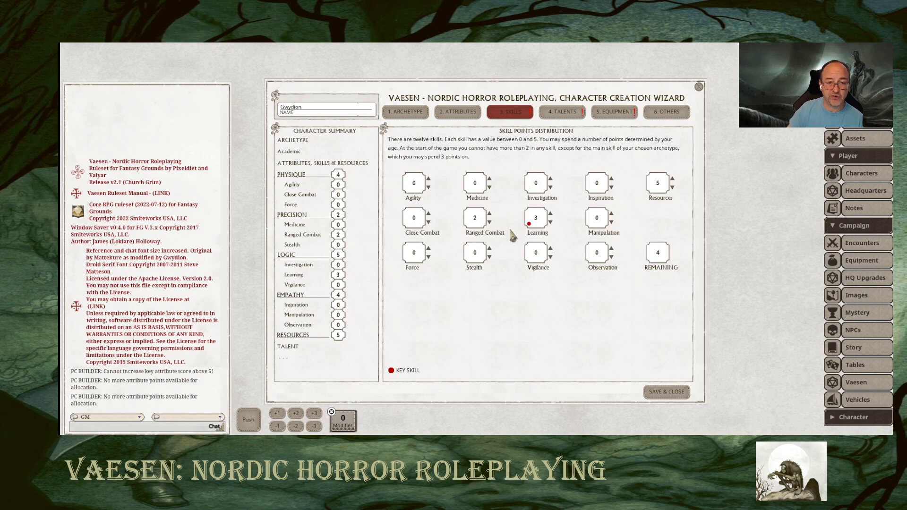
pyautogui.click(551, 179)
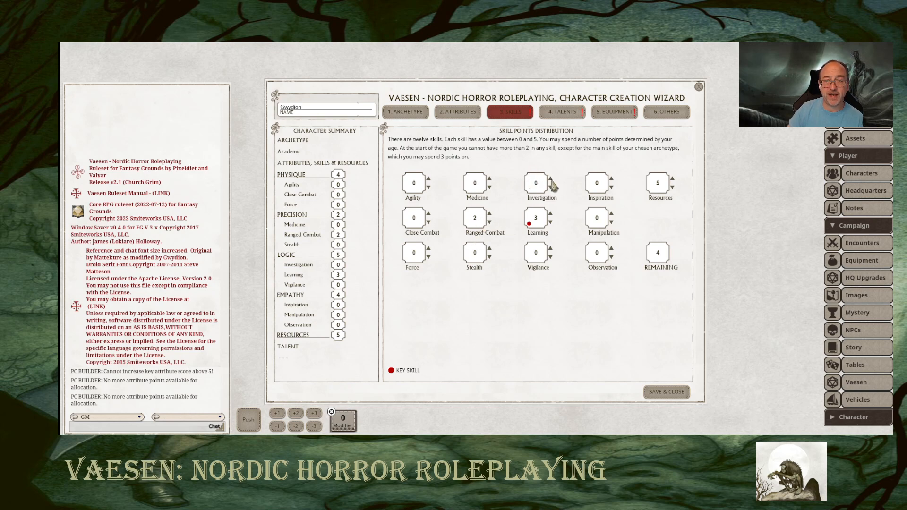
pyautogui.click(611, 179)
# Compare the descriptions of the Academic's three available talents and choose Bookworm as the character's talent.
pyautogui.click(563, 113)
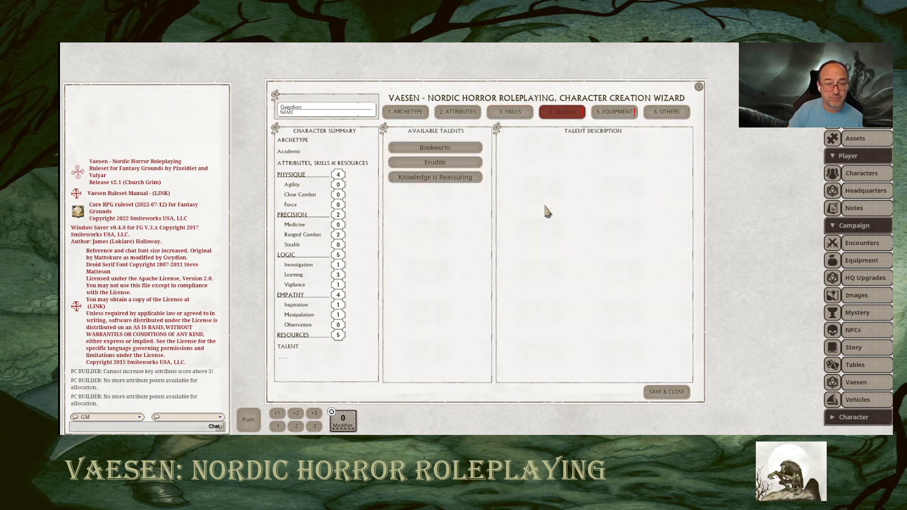
pyautogui.click(438, 150)
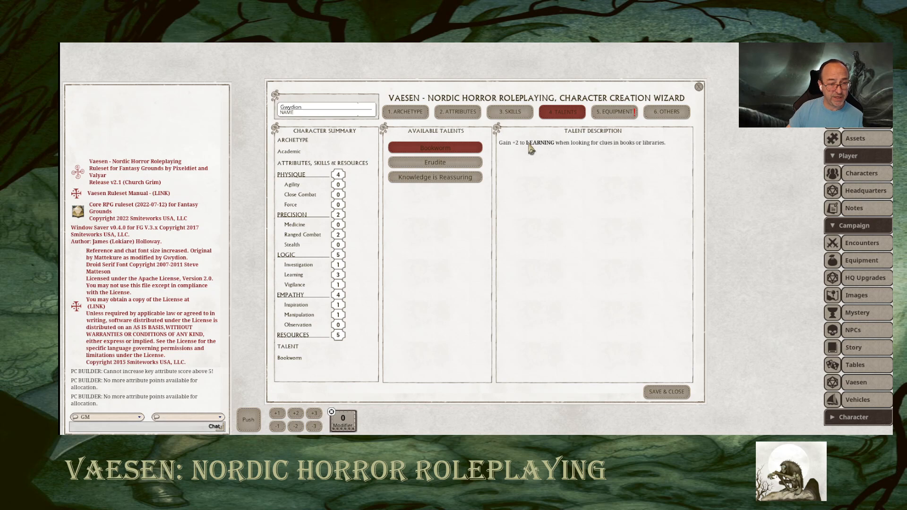
pyautogui.click(456, 165)
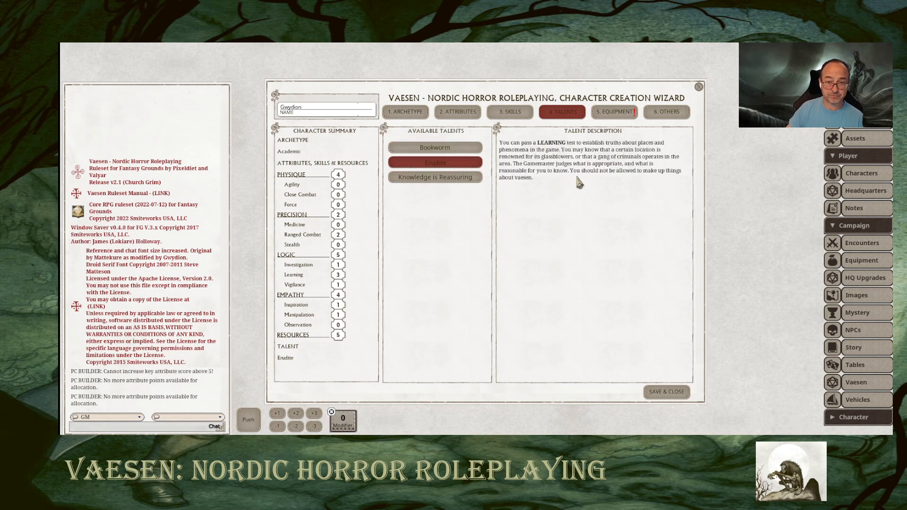
pyautogui.click(442, 178)
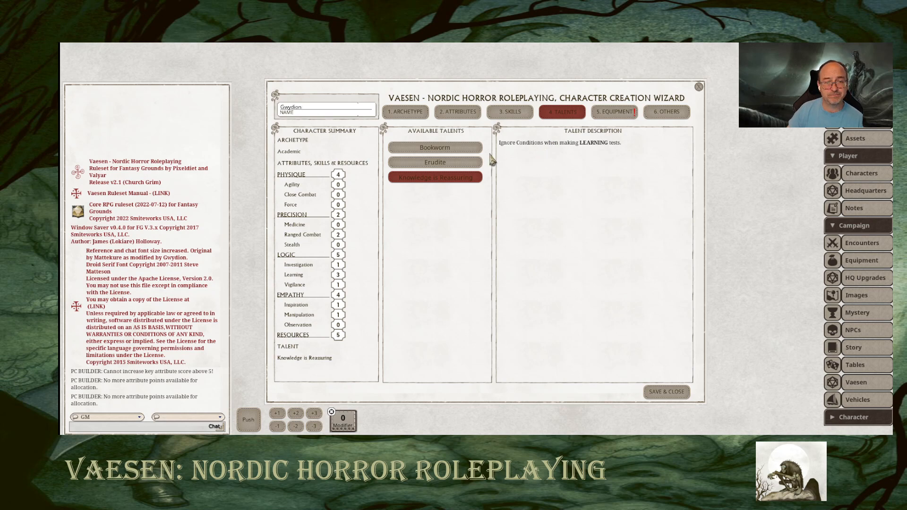
pyautogui.click(461, 150)
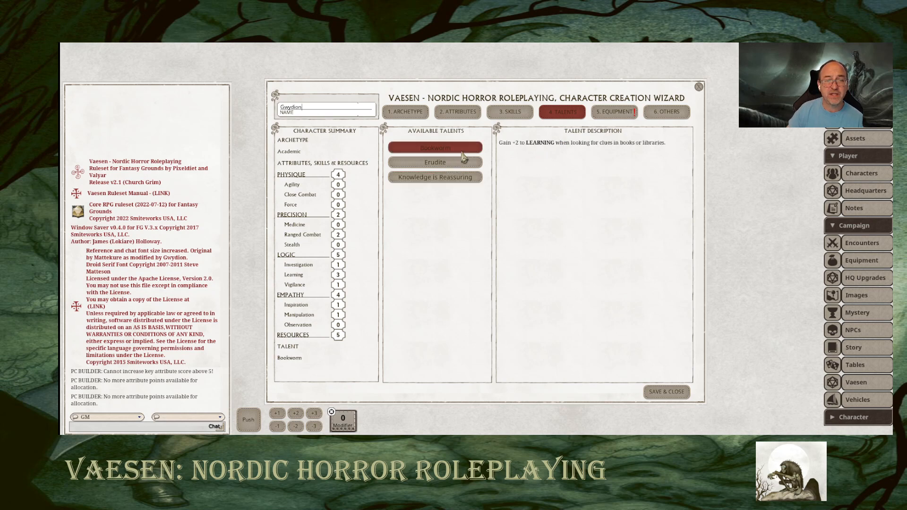
# Choose the starting equipment in pre-defined mode, picking Map Book, Writing Utensils and Liquor.
pyautogui.click(614, 114)
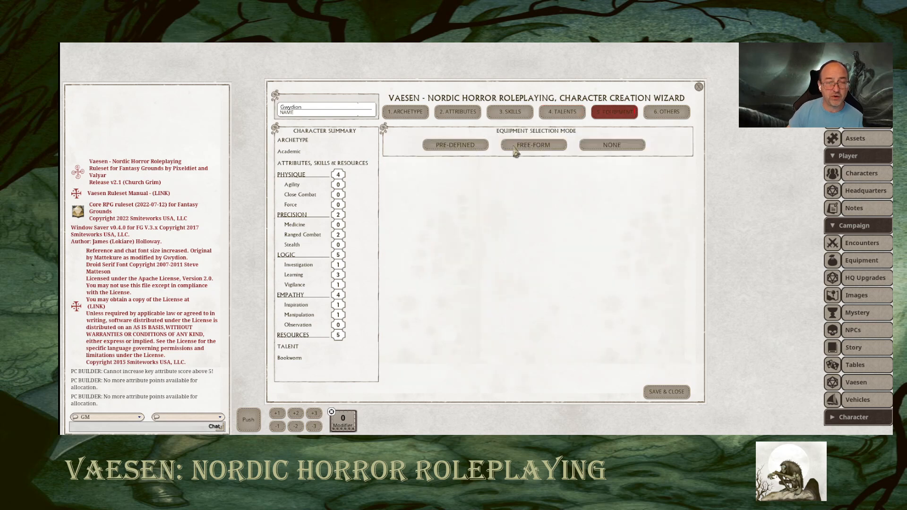
pyautogui.click(458, 147)
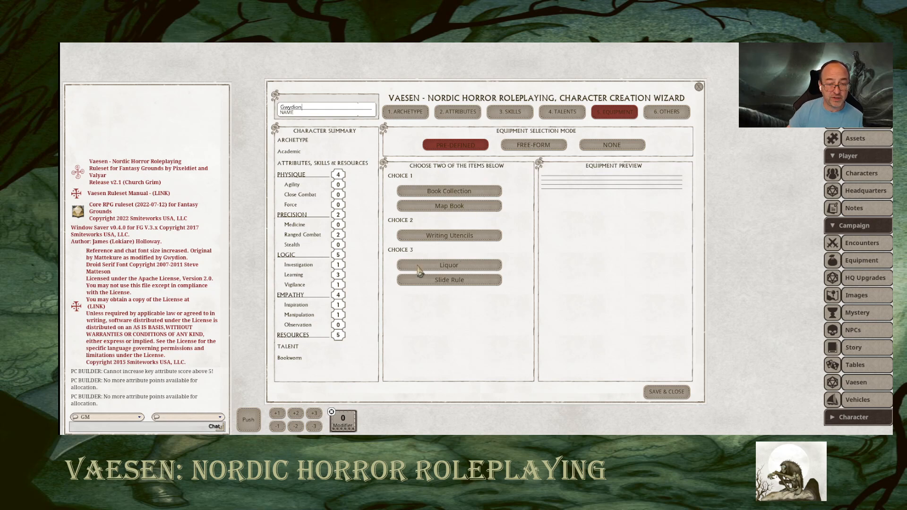
pyautogui.click(462, 192)
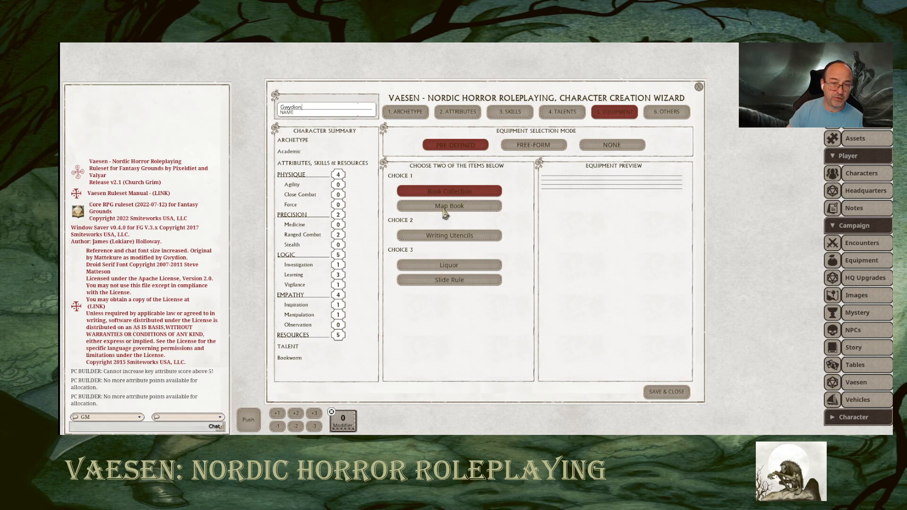
pyautogui.click(445, 208)
pyautogui.click(443, 206)
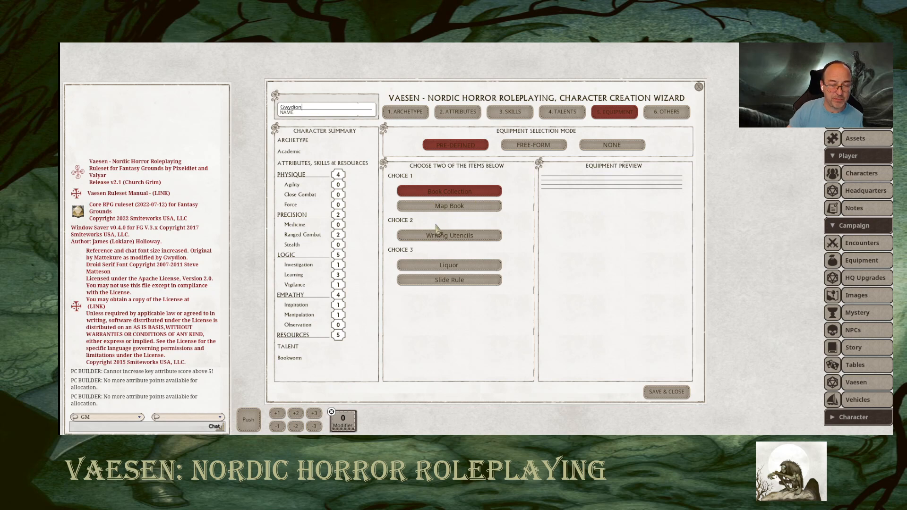
pyautogui.click(439, 206)
pyautogui.click(451, 194)
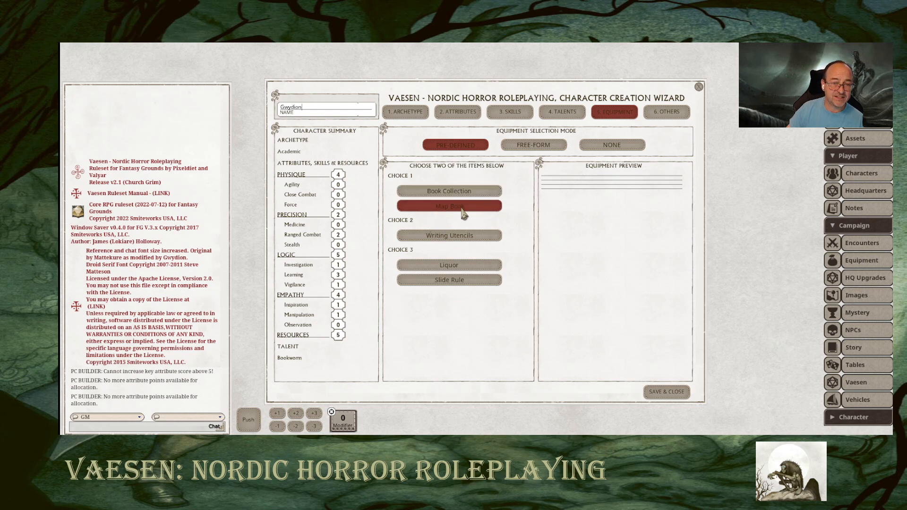
pyautogui.click(446, 236)
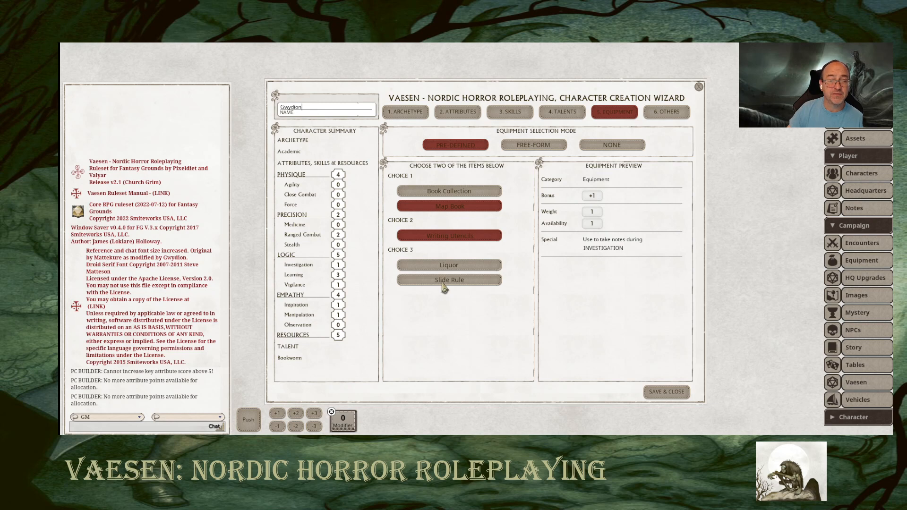
pyautogui.click(453, 268)
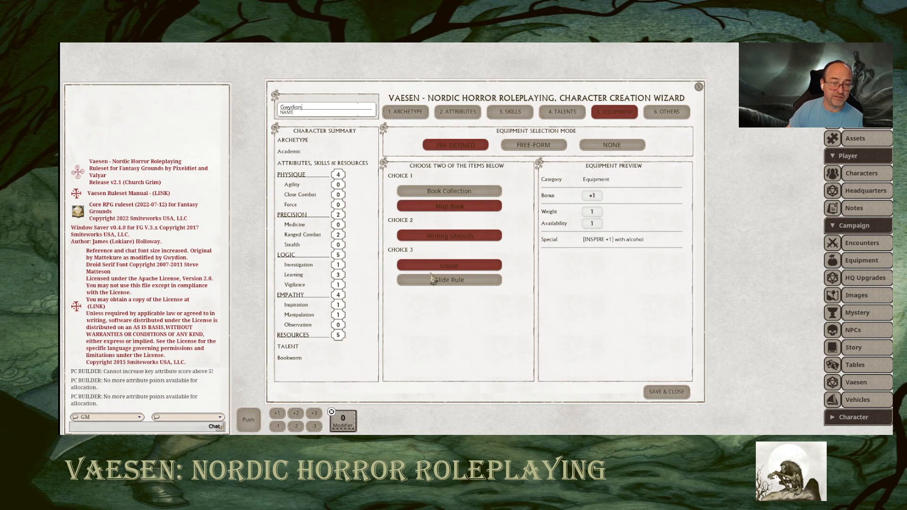
# Fill in the details as gender Male, build Slender, eyes Hzel and hair Brown, enable the memento, and save the character.
pyautogui.click(669, 114)
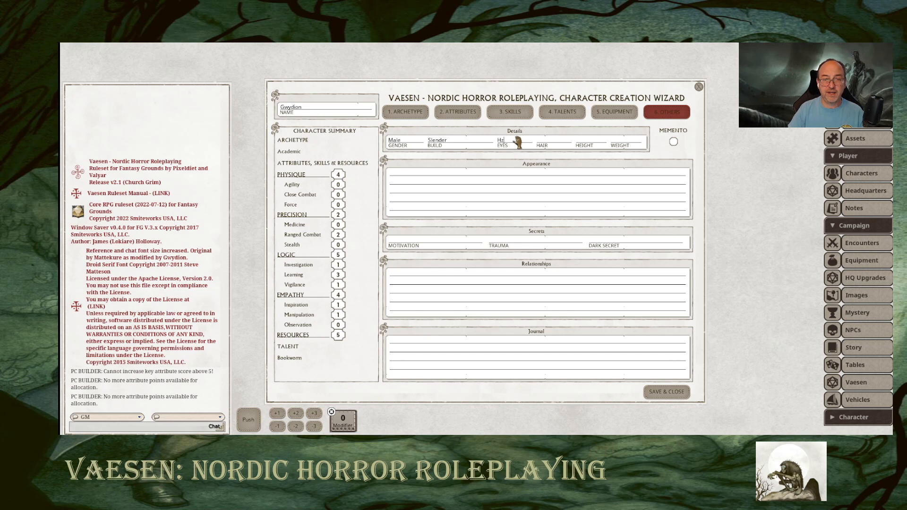
pyautogui.click(558, 141)
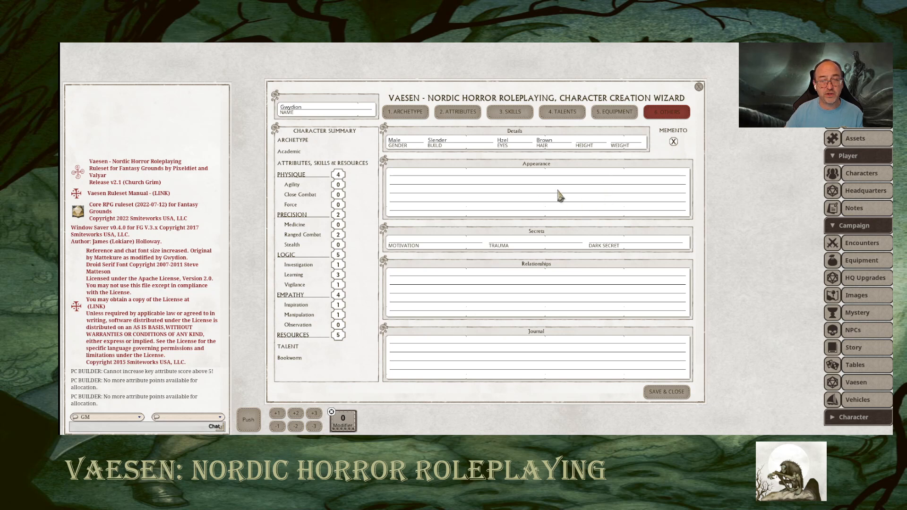
pyautogui.click(429, 243)
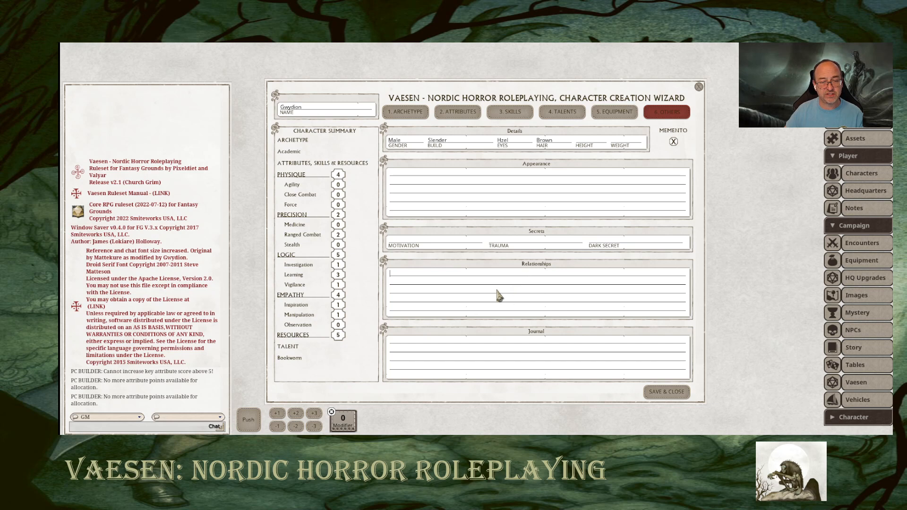
pyautogui.click(445, 243)
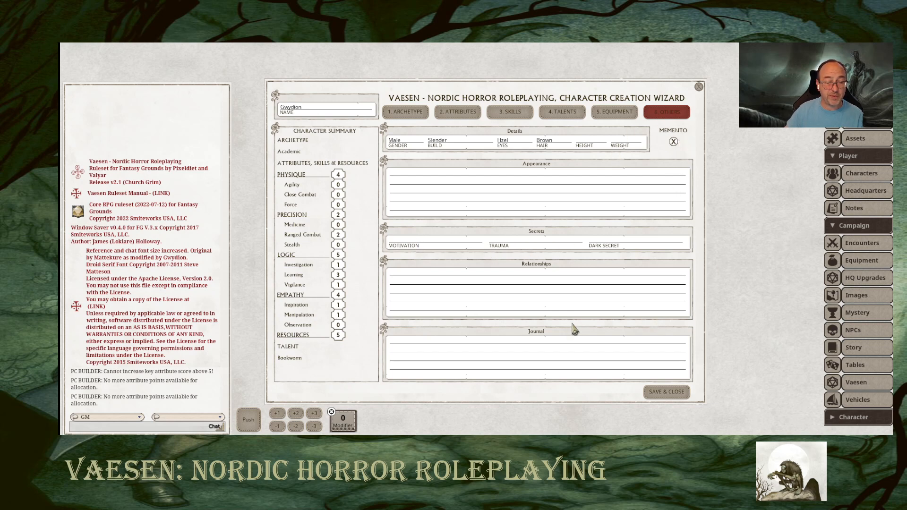
pyautogui.click(669, 391)
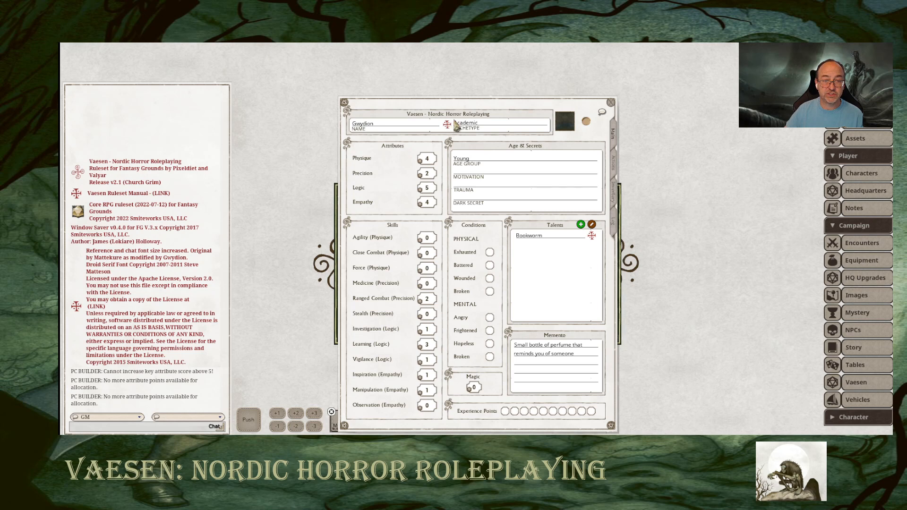
# Arrange the character sheet and the Academic archetype's description side by side, closing the character list behind them.
pyautogui.moveTo(477, 107); pyautogui.dragTo(368, 91)
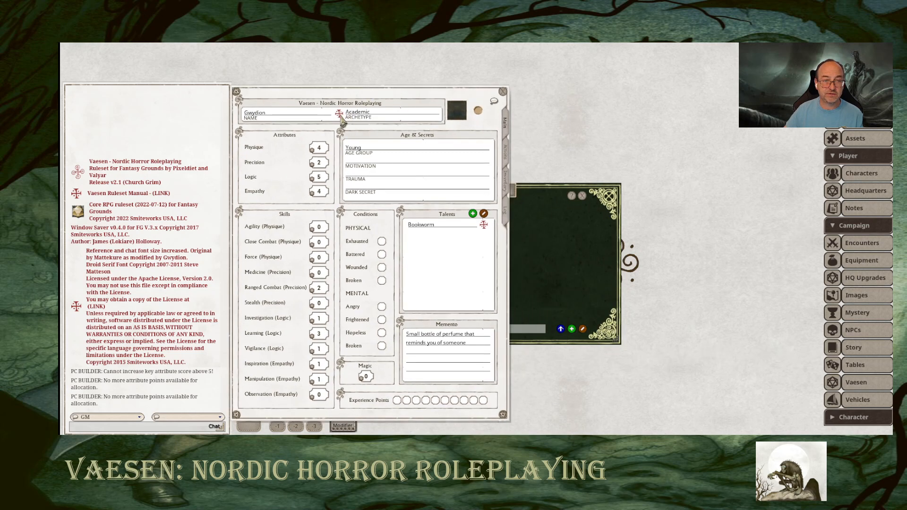
pyautogui.click(581, 196)
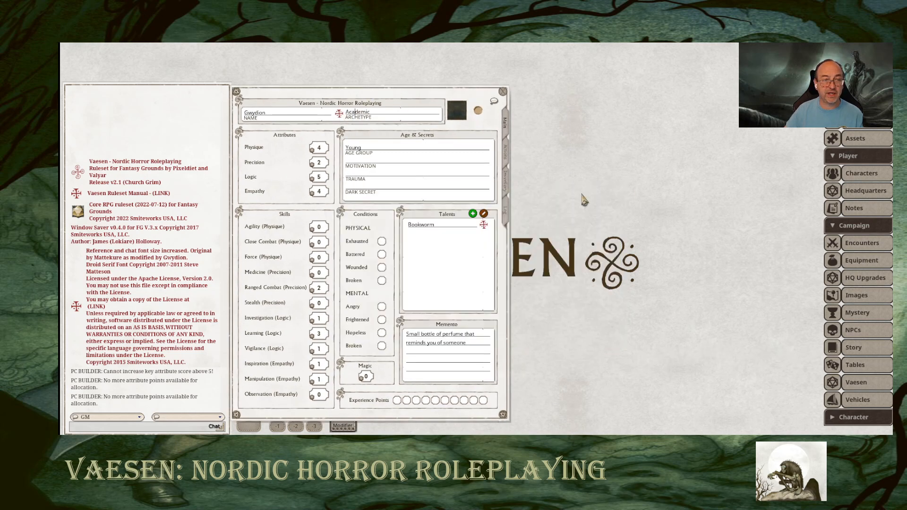
pyautogui.click(340, 113)
pyautogui.moveTo(438, 197); pyautogui.dragTo(550, 142)
# Fill in motivation "Proving my critics wrong", trauma "Vaettir turned you into a rat" and dark secret "Hunted by a Vaesen" from the archetype's suggestions.
pyautogui.scroll(-6, 609, 237)
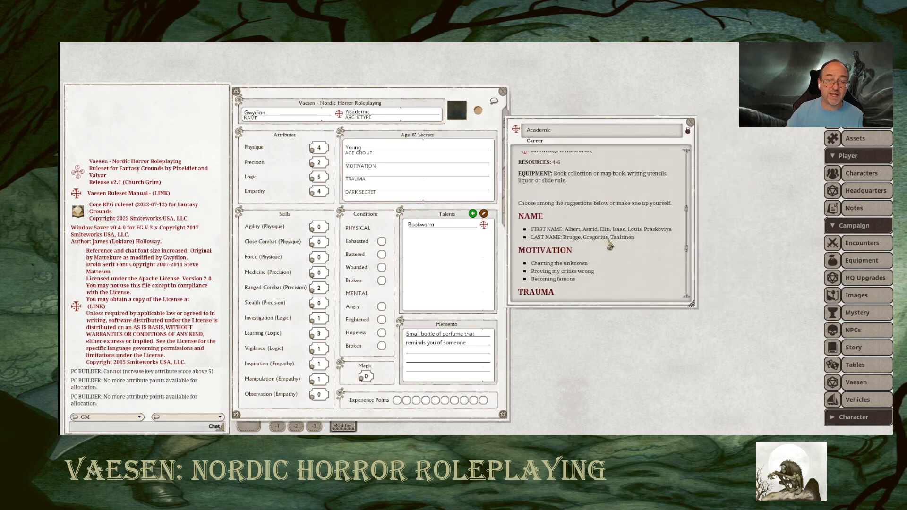
pyautogui.scroll(-2, 609, 243)
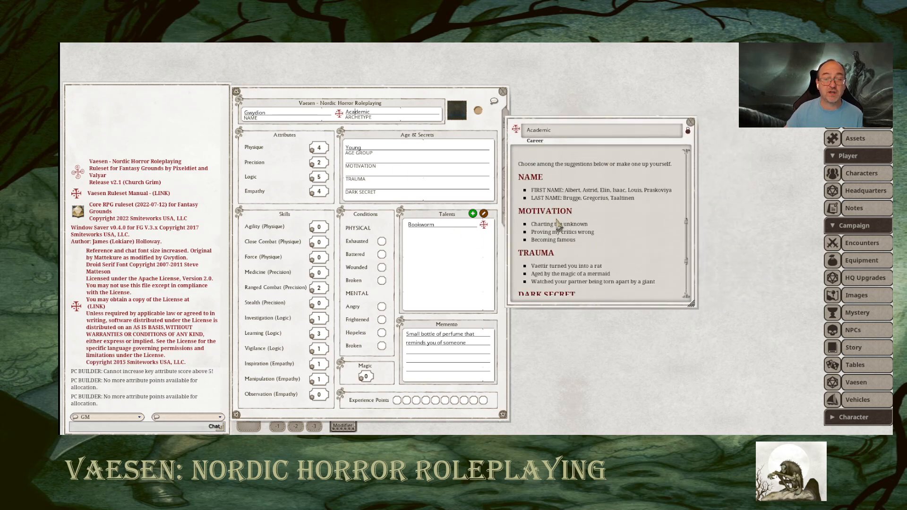
pyautogui.scroll(-1, 560, 271)
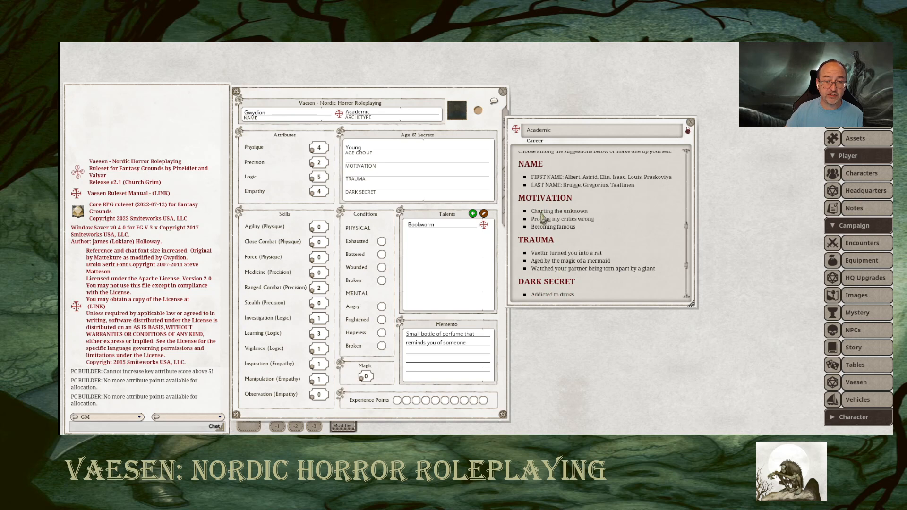
pyautogui.moveTo(543, 218); pyautogui.dragTo(563, 216)
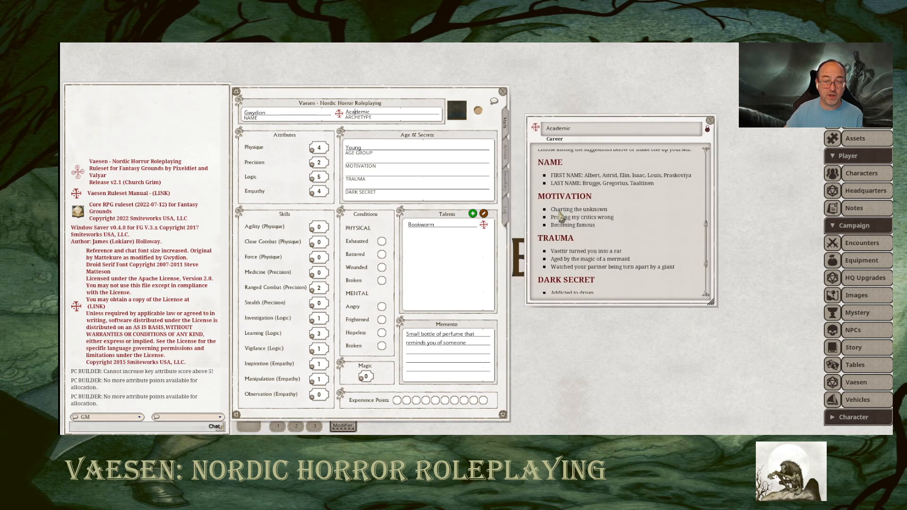
pyautogui.click(381, 163)
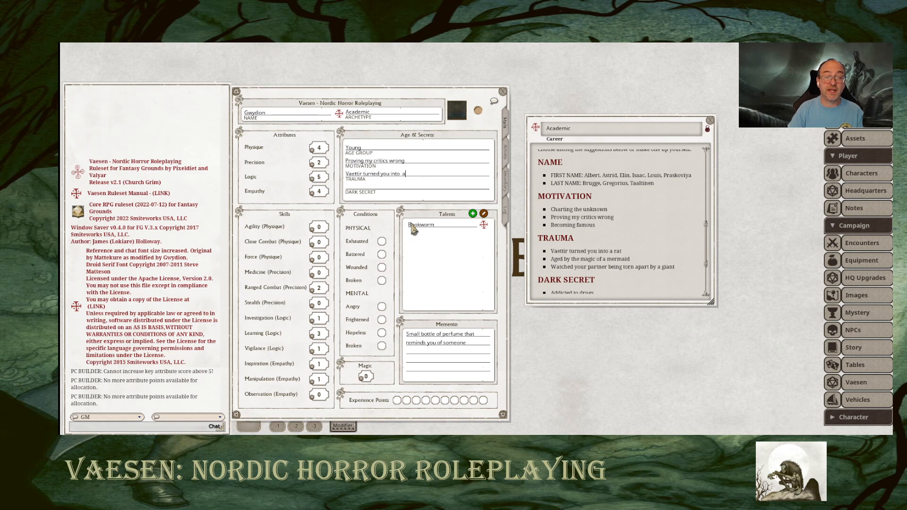
pyautogui.scroll(-3, 525, 265)
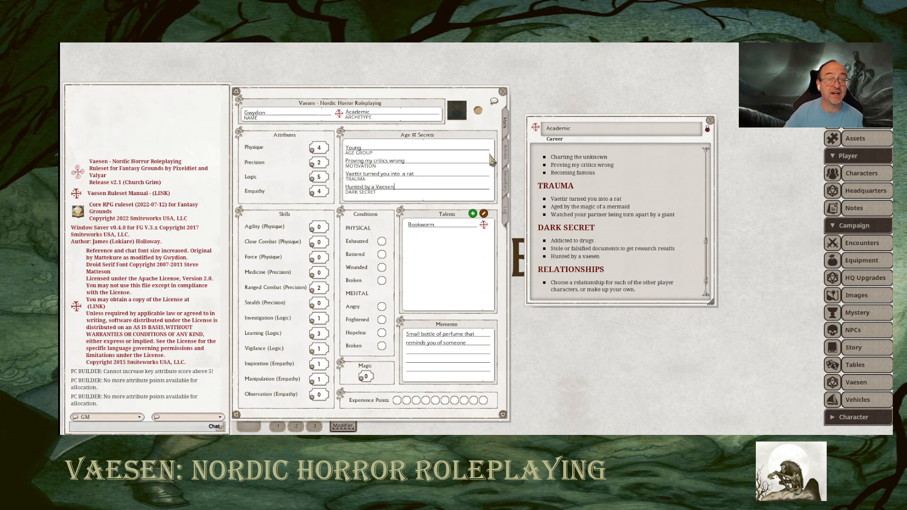
# Review the character sheet's combat actions, inventory and personal details pages, and return to the main page.
pyautogui.click(506, 154)
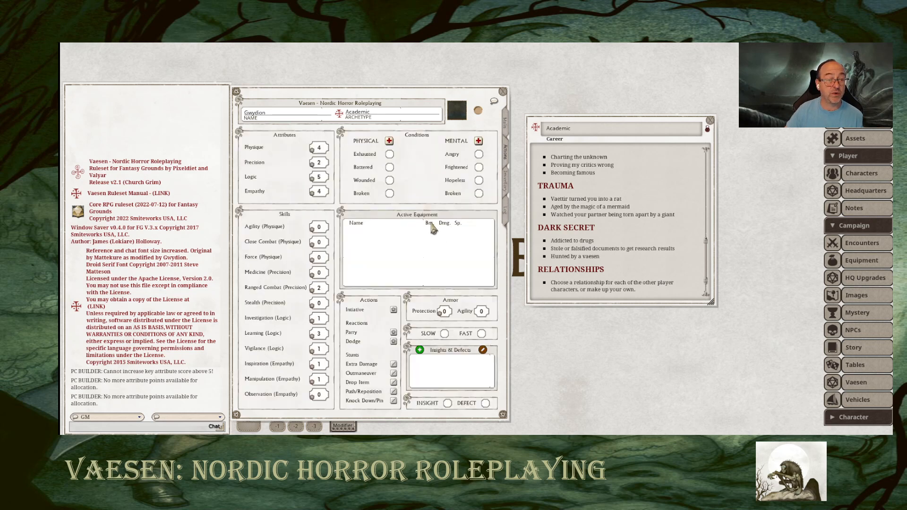
pyautogui.click(507, 186)
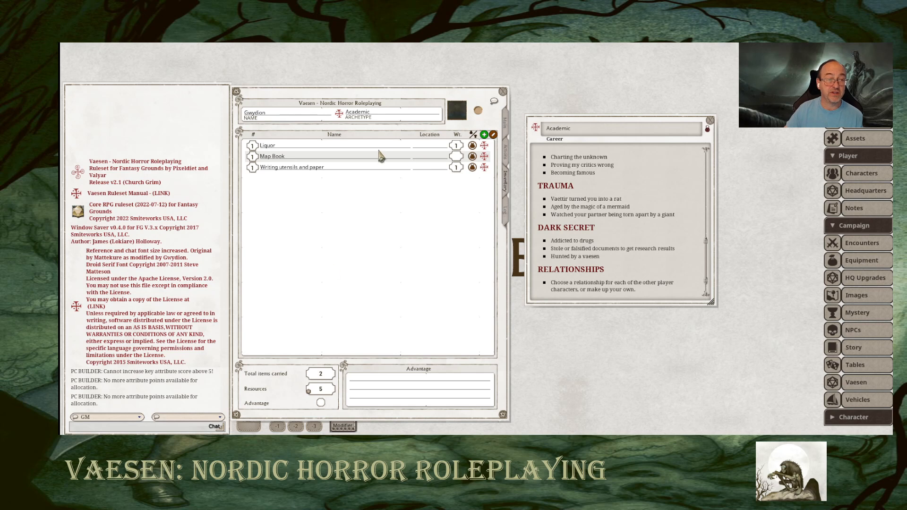
pyautogui.click(506, 211)
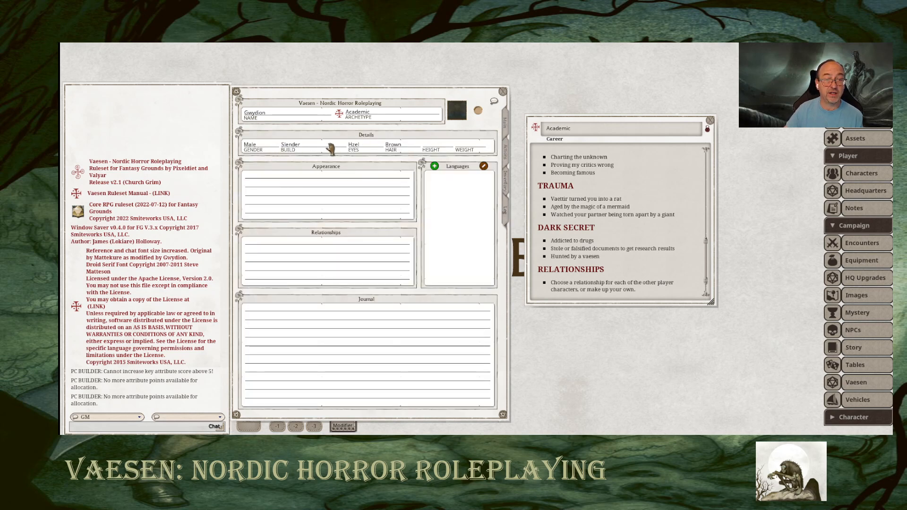
pyautogui.click(506, 125)
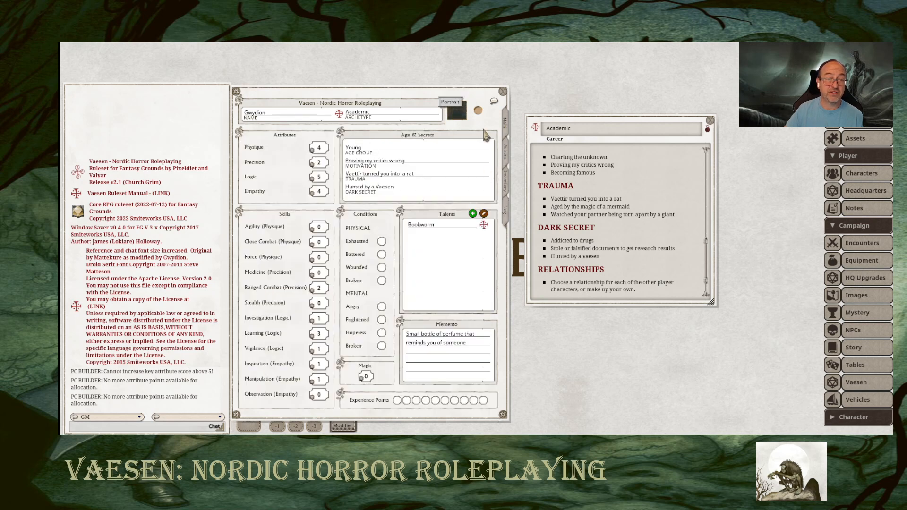
# Browse the Vaesen Portraits folder and assign portrait02.jpg as the character's portrait.
pyautogui.moveTo(462, 185); pyautogui.dragTo(617, 143)
pyautogui.scroll(-3, 589, 238)
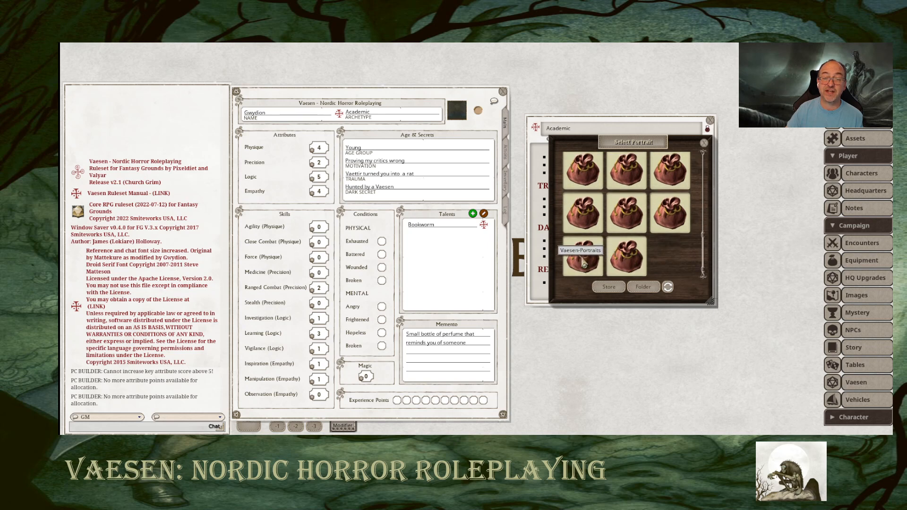
pyautogui.click(605, 245)
pyautogui.scroll(-2, 619, 231)
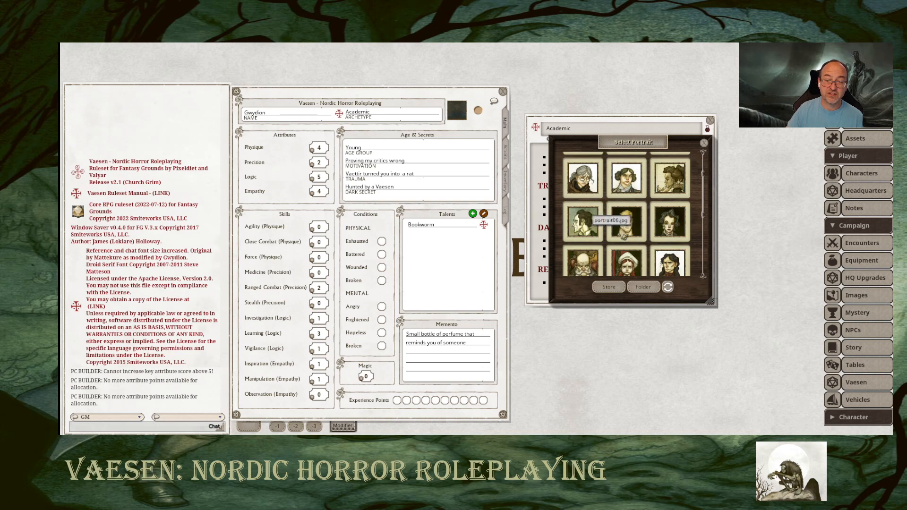
pyautogui.scroll(-1, 623, 236)
pyautogui.scroll(-1, 604, 221)
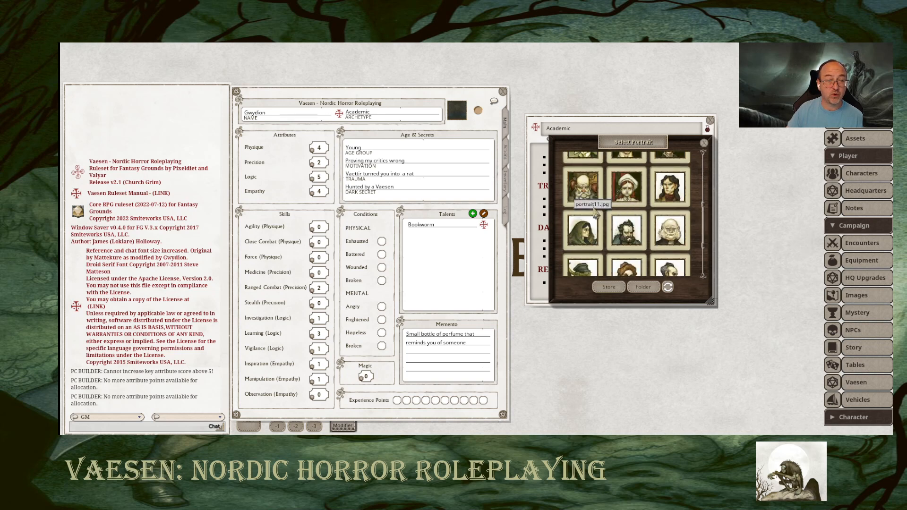
pyautogui.scroll(2, 661, 217)
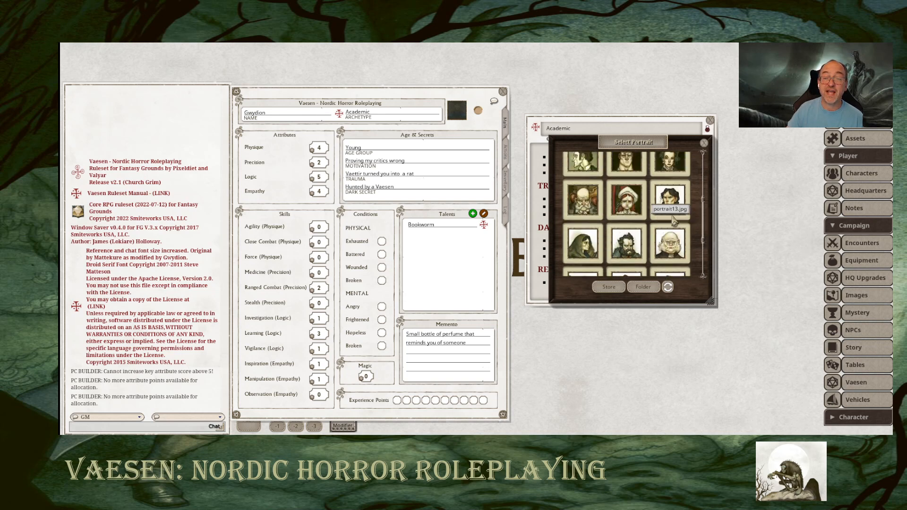
pyautogui.scroll(3, 673, 221)
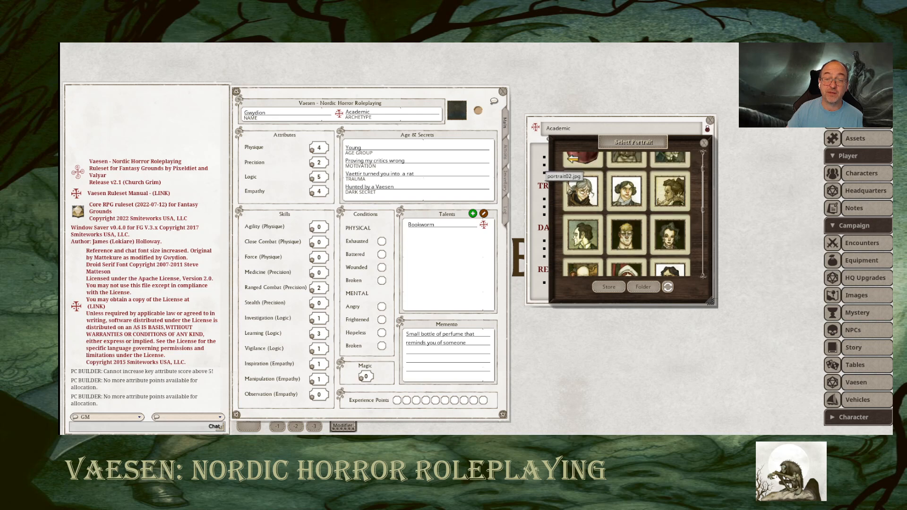
pyautogui.click(582, 191)
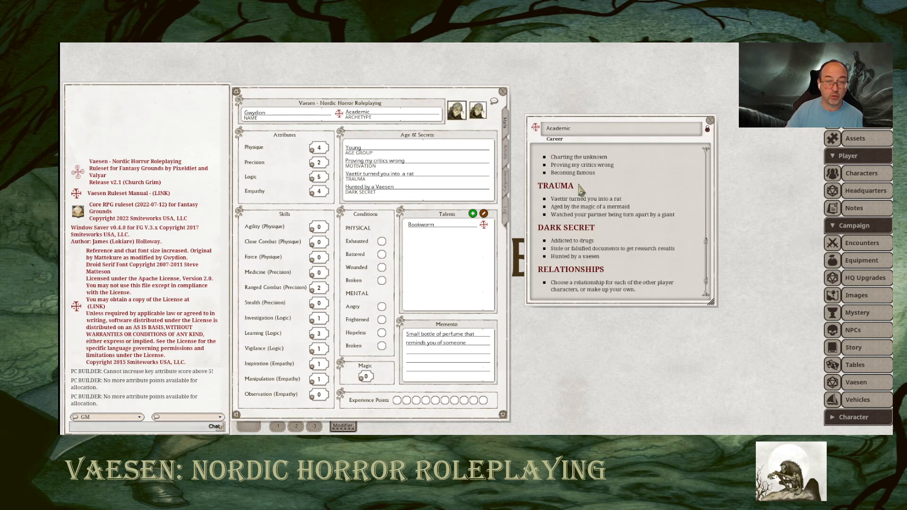
# Close the Academic archetype's description and move the character sheet to the middle of the tabletop.
pyautogui.click(711, 122)
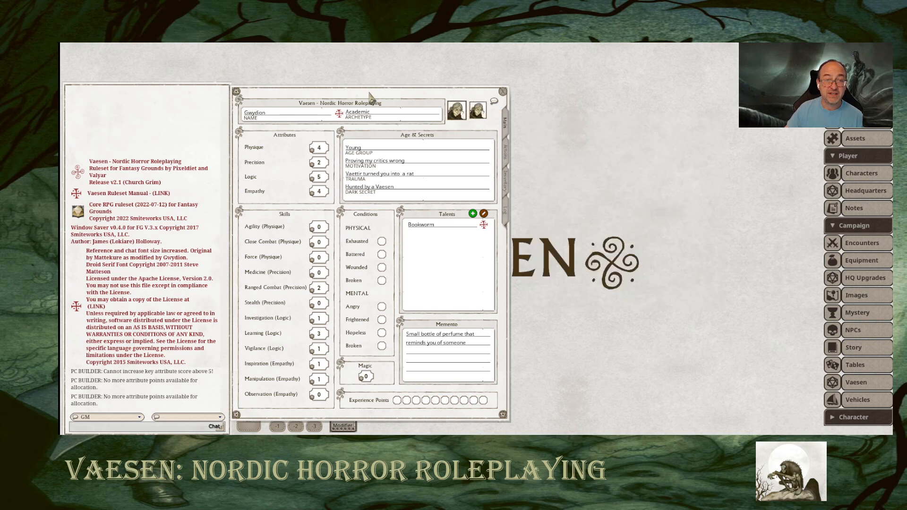
pyautogui.moveTo(368, 90); pyautogui.dragTo(486, 86)
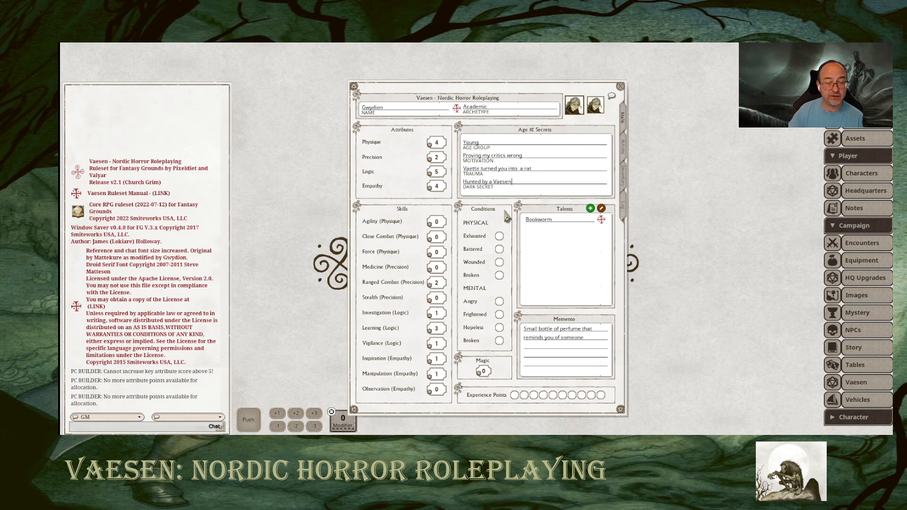
pyautogui.moveTo(503, 83); pyautogui.dragTo(503, 71)
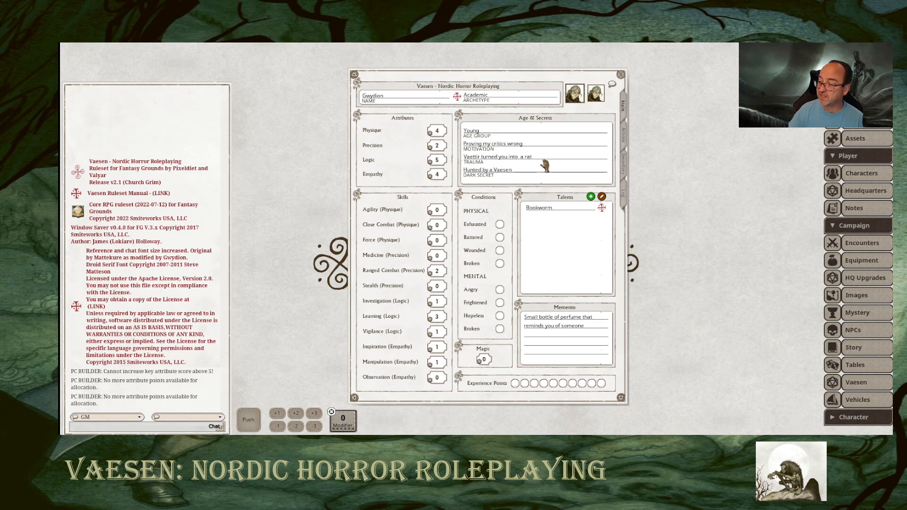